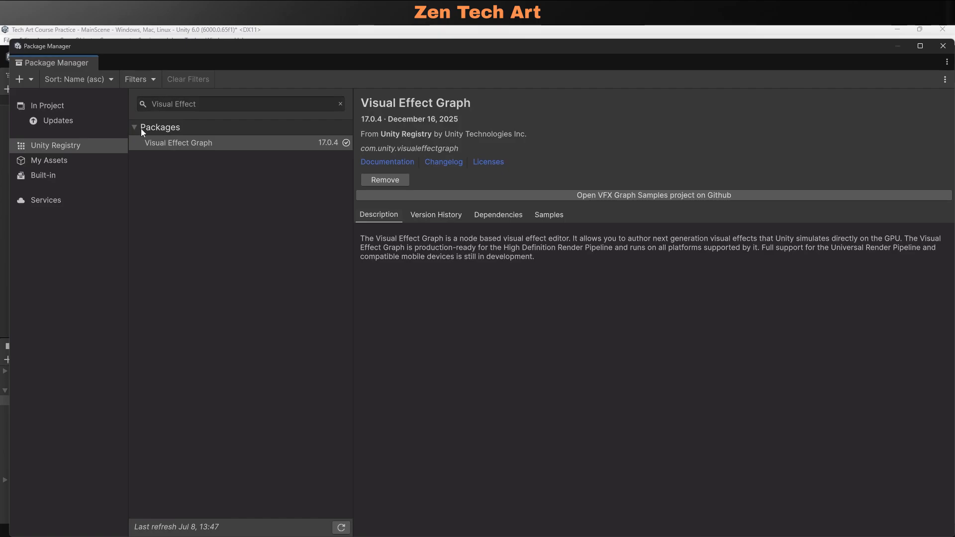
Close the Package Manager and create a visual effect graph named Fog from the Simple Loop template in the FogVFX folder
{"action": "left_click", "coordinate": [943, 45]}
{"action": "right_click", "coordinate": [222, 427]}
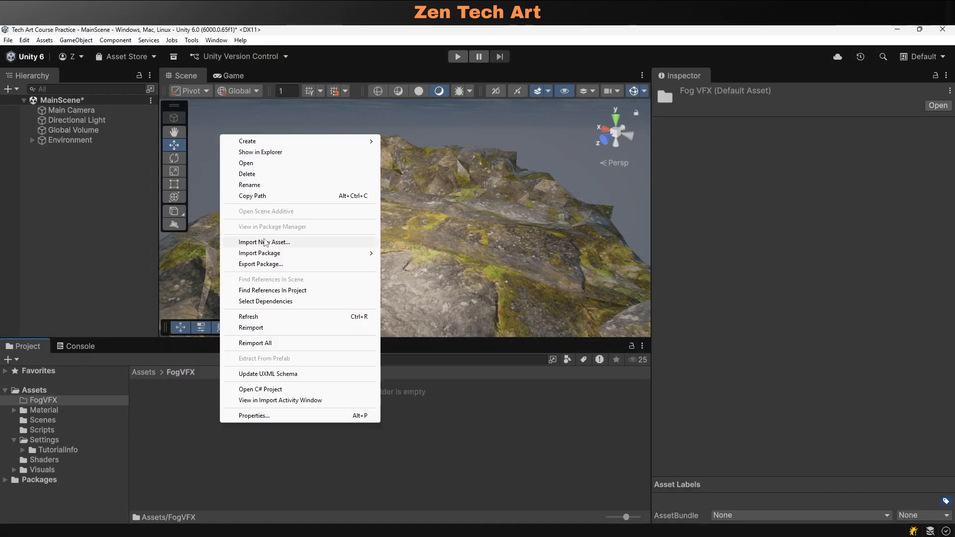
{"action": "mouse_move", "coordinate": [259, 141]}
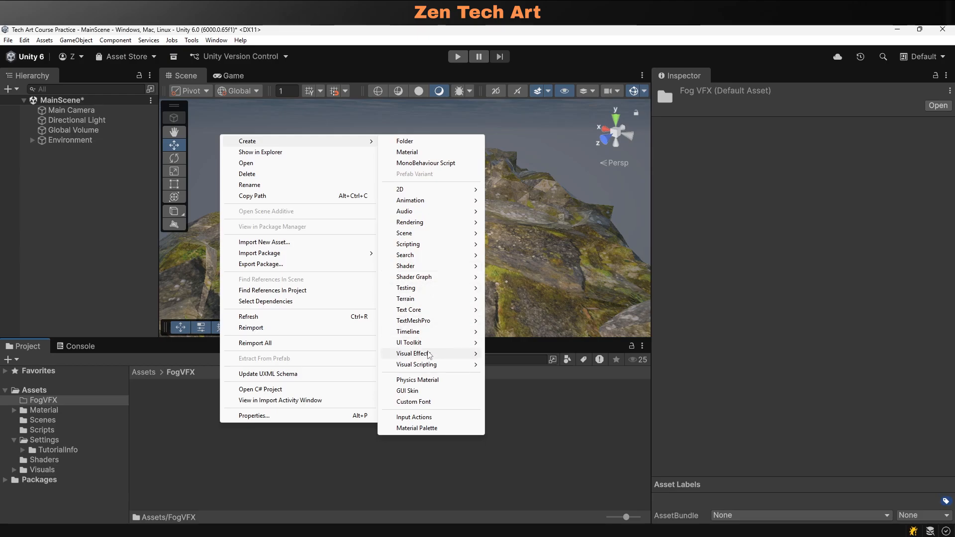
{"action": "mouse_move", "coordinate": [431, 353]}
{"action": "left_click", "coordinate": [525, 353]}
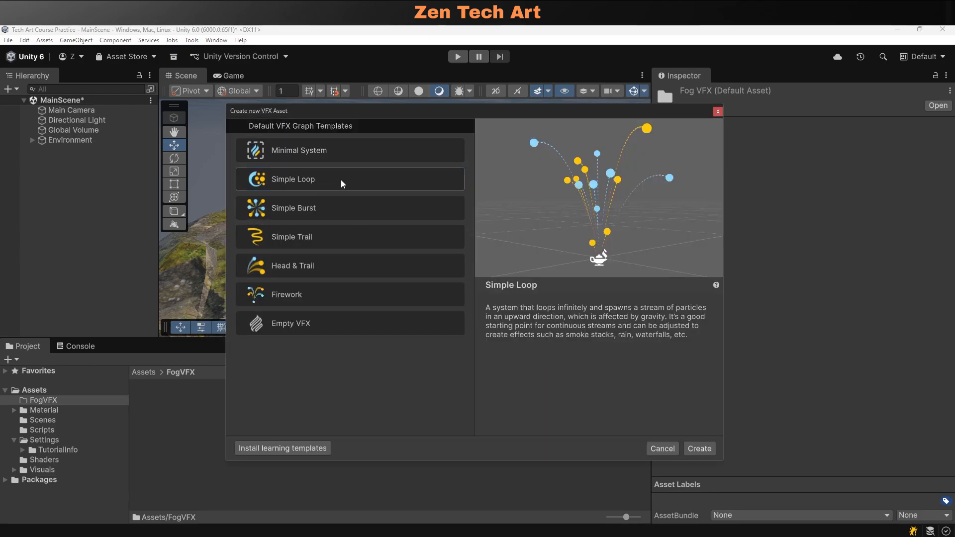
{"action": "left_click", "coordinate": [699, 448]}
{"action": "type", "text": "Fog"}
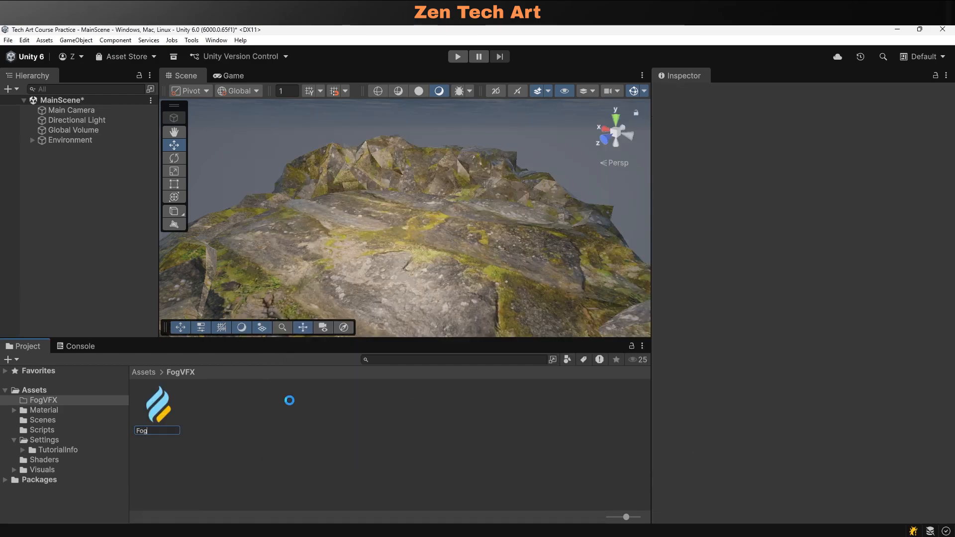
{"action": "key", "text": "Return"}
Add the Fog effect to MainScene, frame it, and open its graph docked between the scene view and the Inspector
{"action": "left_click_drag", "start_coordinate": [151, 415], "coordinate": [67, 182]}
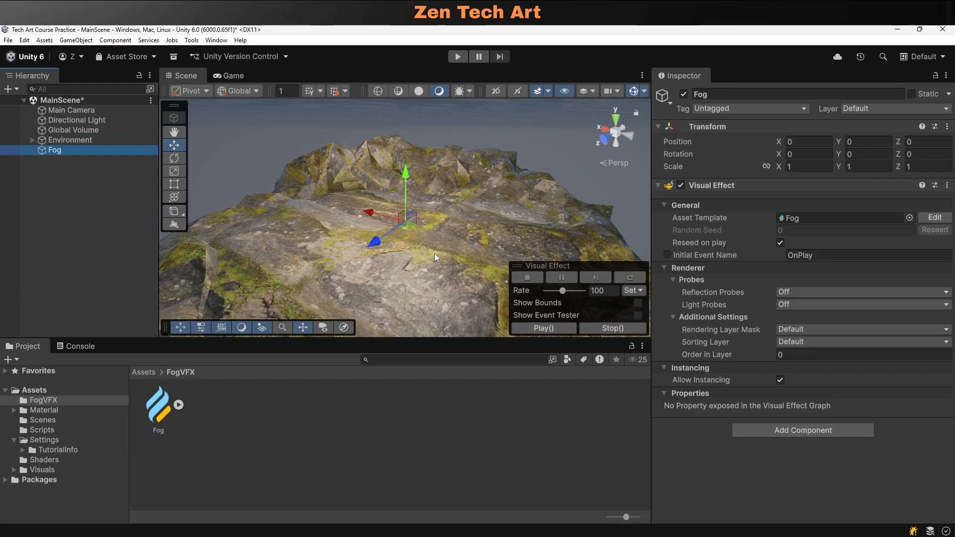
{"action": "key", "text": "f"}
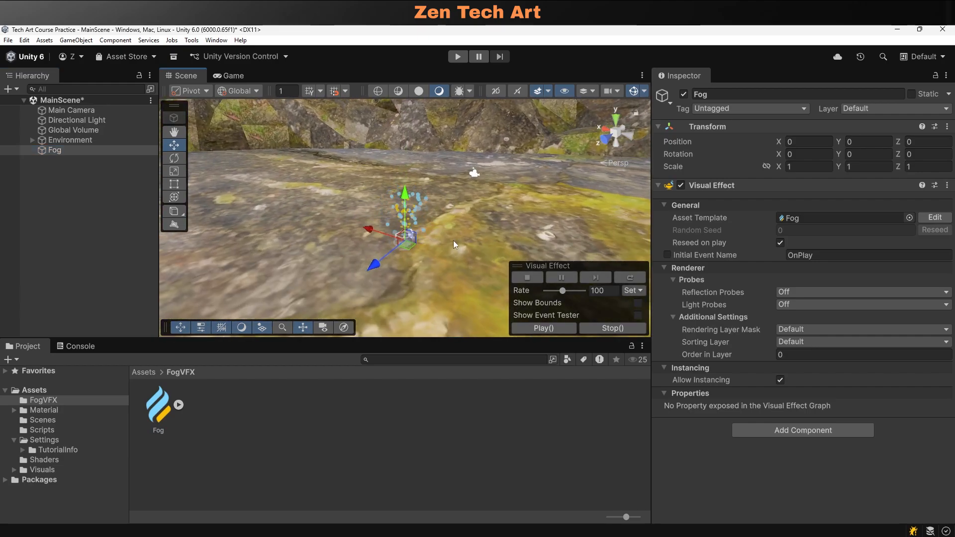
{"action": "left_click", "coordinate": [158, 407]}
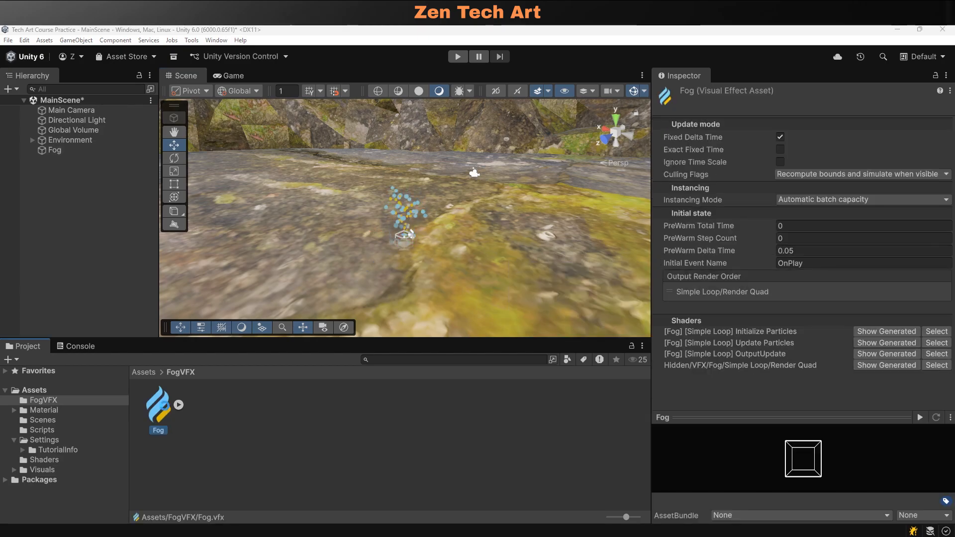
{"action": "left_click_drag", "start_coordinate": [1, 157], "coordinate": [351, 283]}
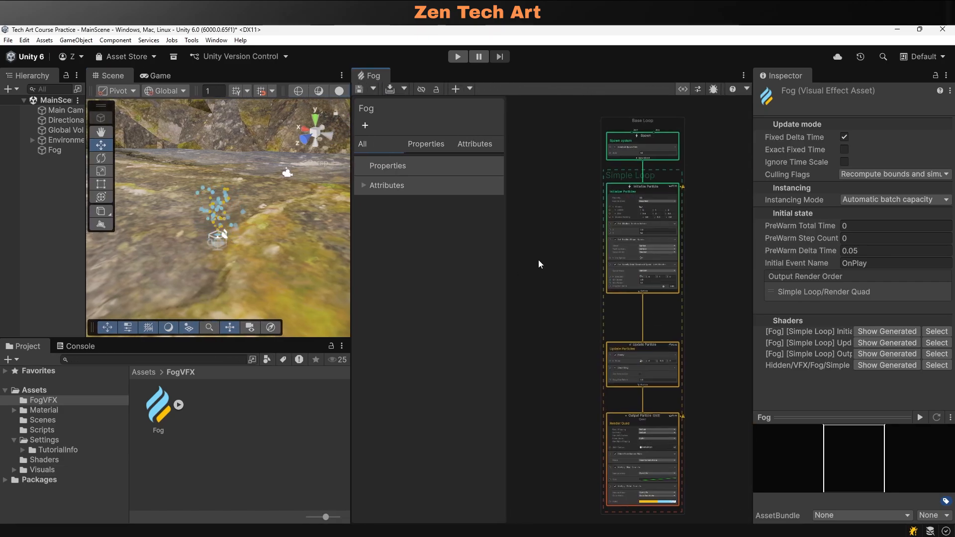
Enable Alpha Is Transparency in the Fog texture's import settings and apply the change
{"action": "scroll", "coordinate": [589, 350], "scroll_direction": "up", "scroll_amount": 2}
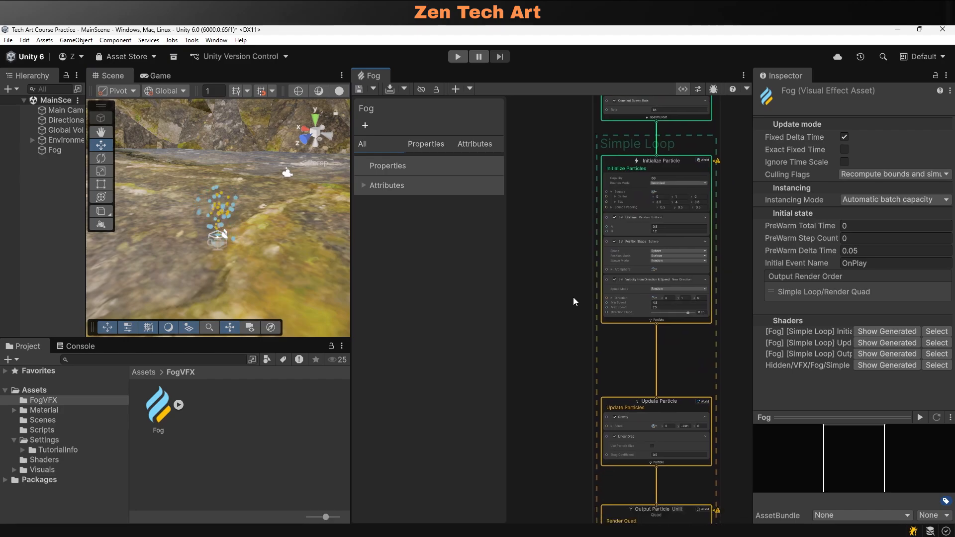
{"action": "middle_click_drag", "start_coordinate": [586, 386], "coordinate": [599, 266]}
{"action": "middle_click_drag", "start_coordinate": [586, 383], "coordinate": [586, 267]}
{"action": "scroll", "coordinate": [588, 297], "scroll_direction": "up", "scroll_amount": 3}
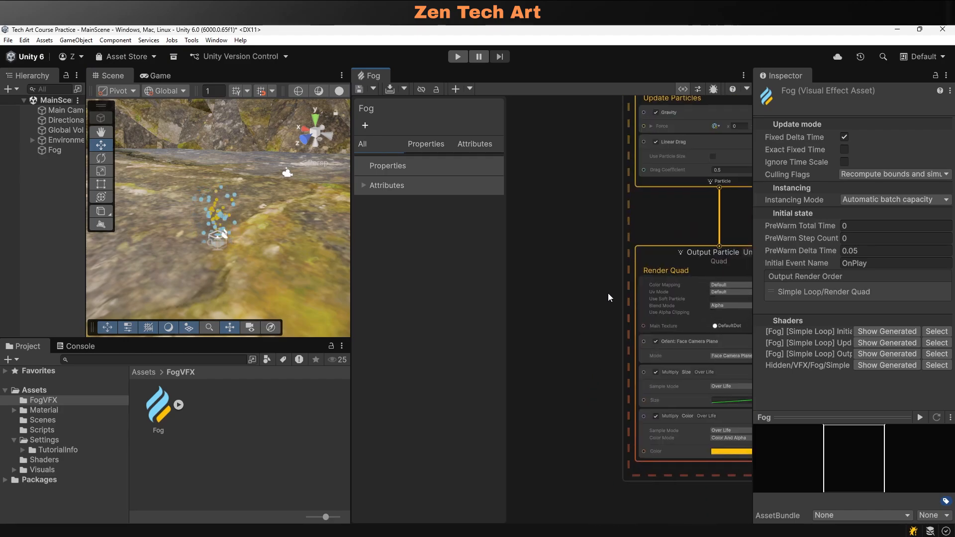
{"action": "middle_click_drag", "start_coordinate": [615, 297], "coordinate": [568, 260]}
{"action": "scroll", "coordinate": [568, 260], "scroll_direction": "up", "scroll_amount": 2}
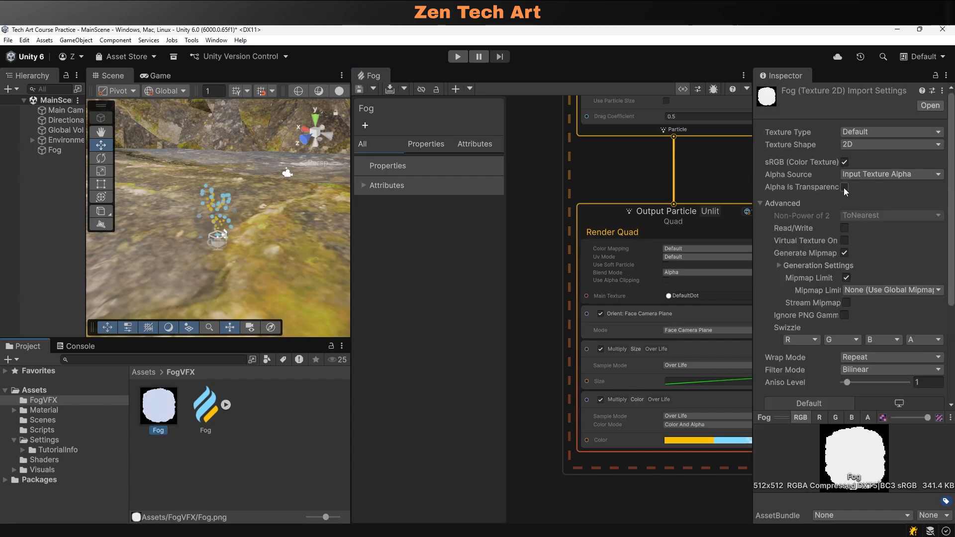
{"action": "left_click", "coordinate": [844, 187]}
{"action": "scroll", "coordinate": [856, 269], "scroll_direction": "down", "scroll_amount": 3}
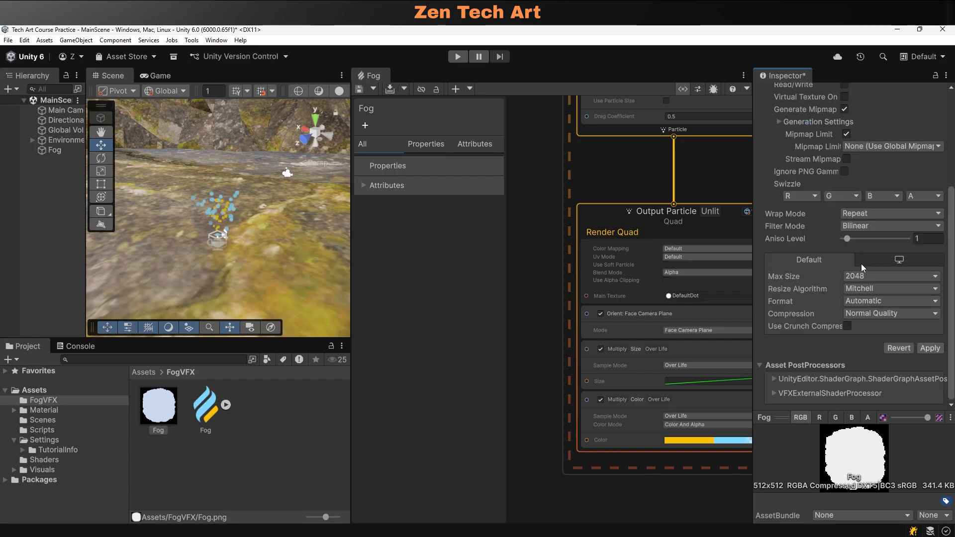
{"action": "left_click", "coordinate": [930, 349]}
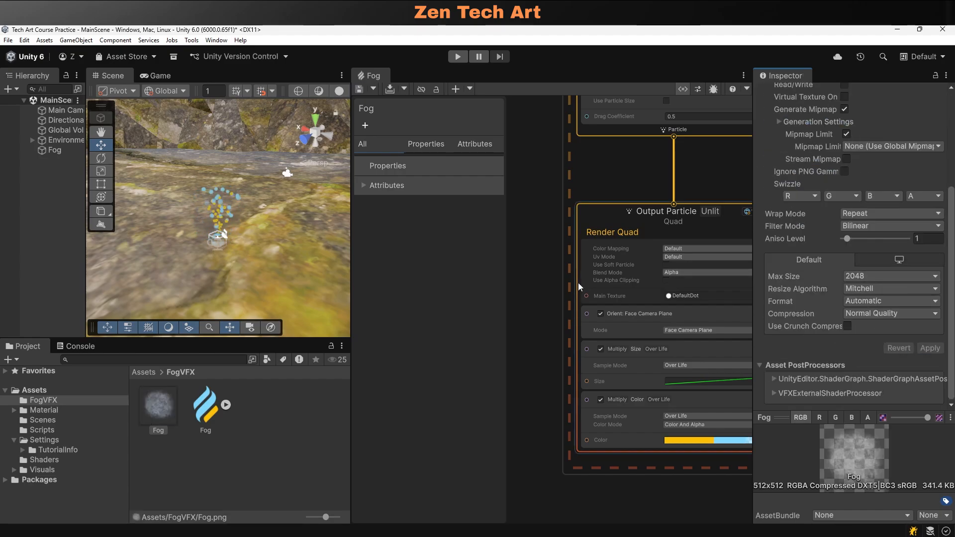
Assign the Fog texture as the Main Texture of the Output Particle Quad and check the particles in the scene
{"action": "left_click_drag", "start_coordinate": [158, 405], "coordinate": [688, 295]}
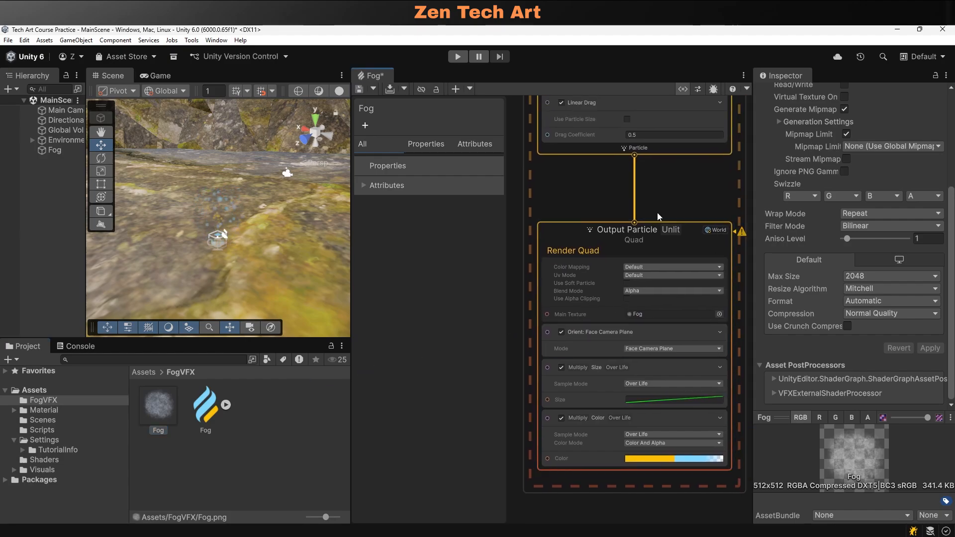
{"action": "scroll", "coordinate": [592, 307], "scroll_direction": "up", "scroll_amount": 1}
{"action": "scroll", "coordinate": [214, 225], "scroll_direction": "up", "scroll_amount": 5}
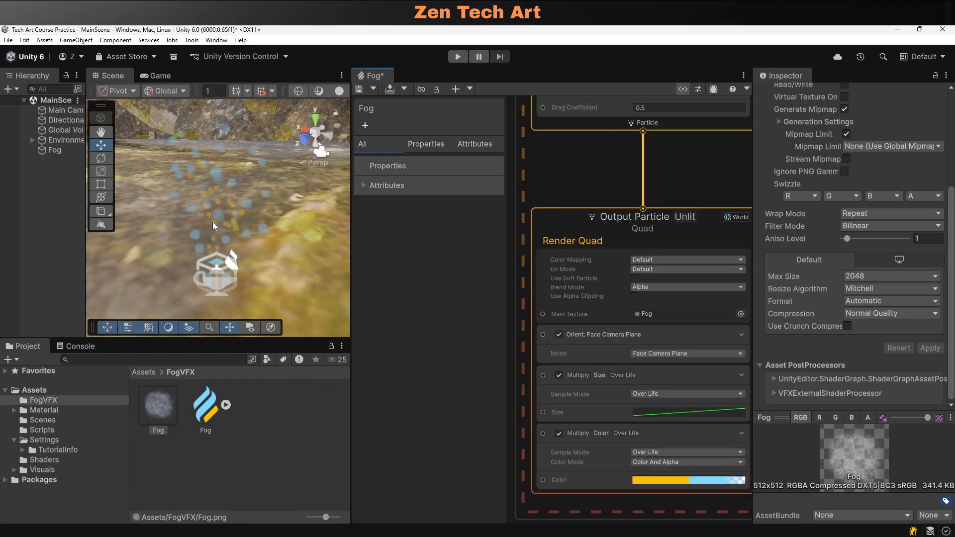
{"action": "scroll", "coordinate": [205, 225], "scroll_direction": "up", "scroll_amount": 3}
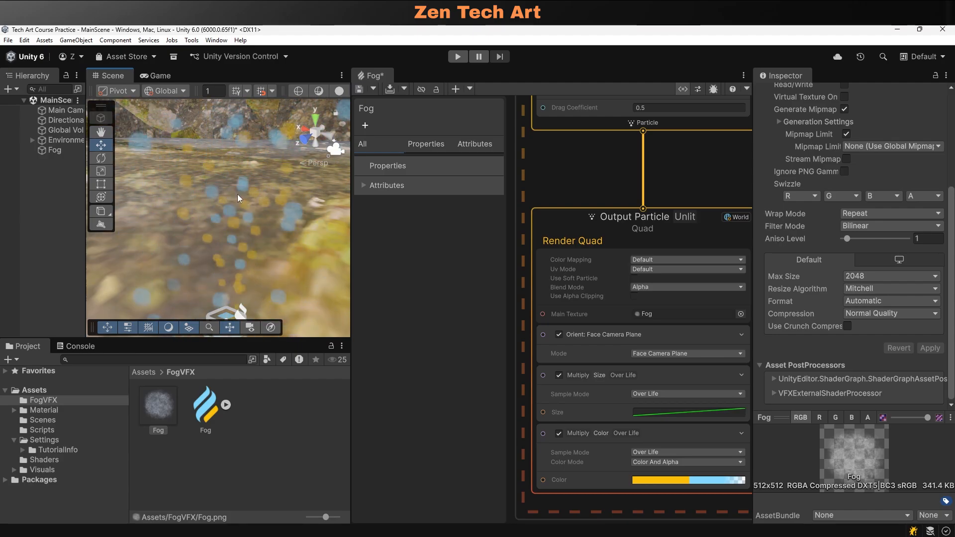
{"action": "scroll", "coordinate": [214, 270], "scroll_direction": "down", "scroll_amount": 4}
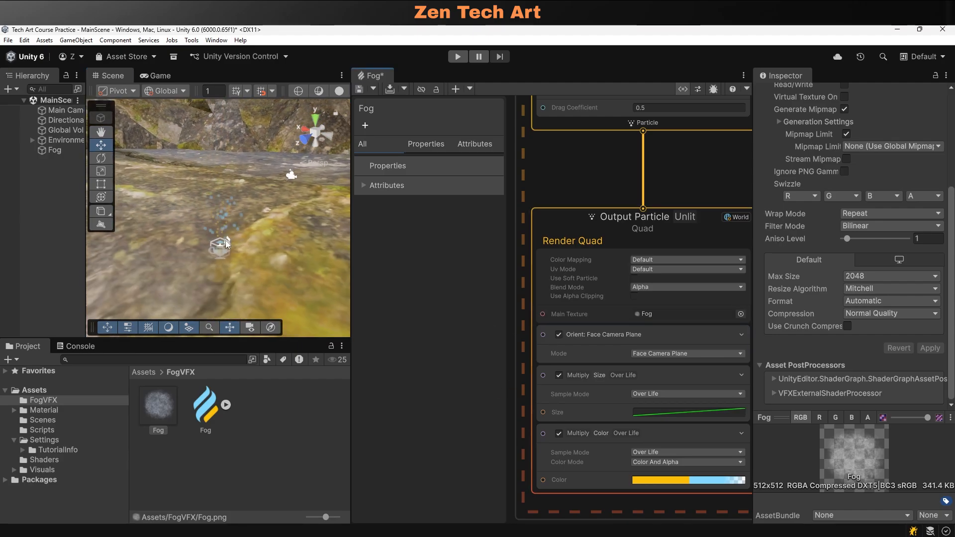
{"action": "scroll", "coordinate": [228, 247], "scroll_direction": "down", "scroll_amount": 2}
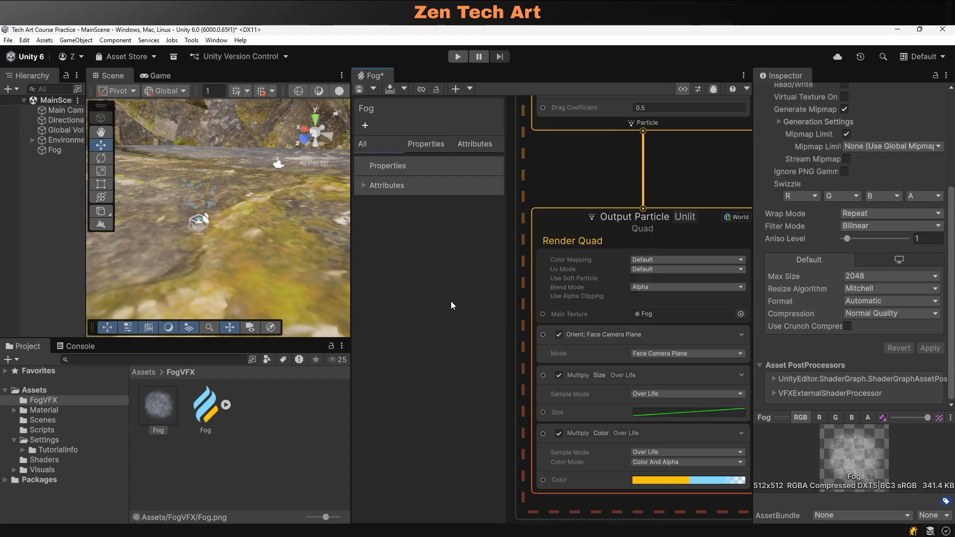
Add a Set Size block to the Output Particle context and place it above the Multiply Size over Life block
{"action": "left_click", "coordinate": [588, 324]}
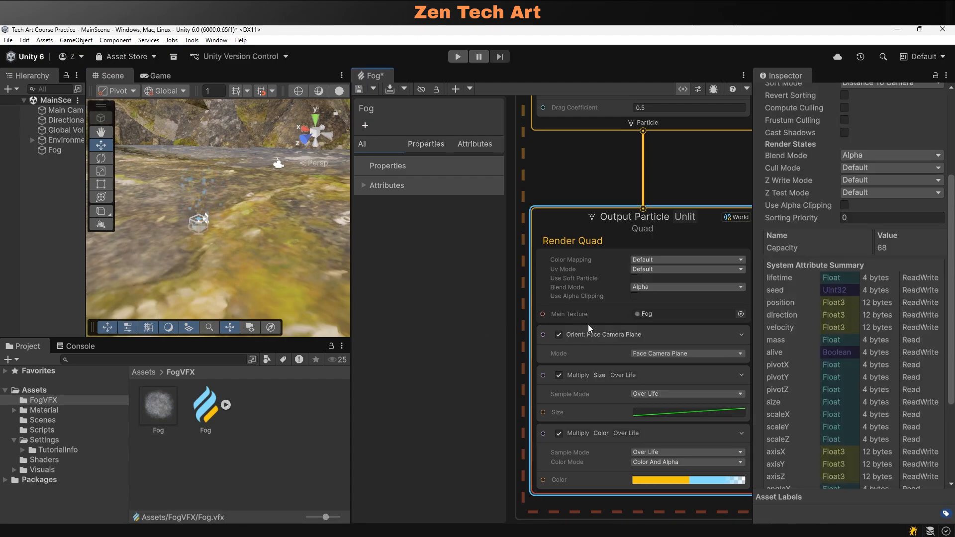
{"action": "key", "text": "space"}
{"action": "type", "text": "set"}
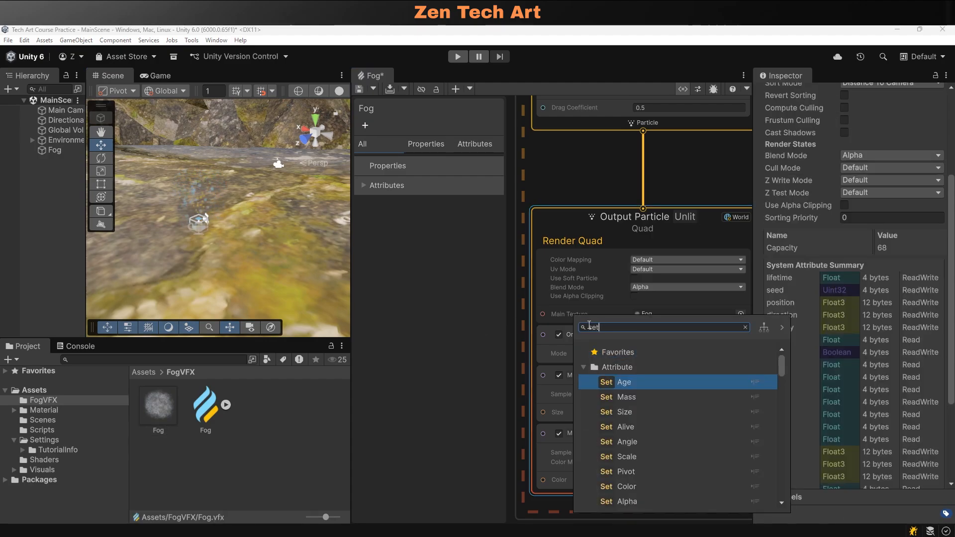
{"action": "left_click", "coordinate": [626, 413]}
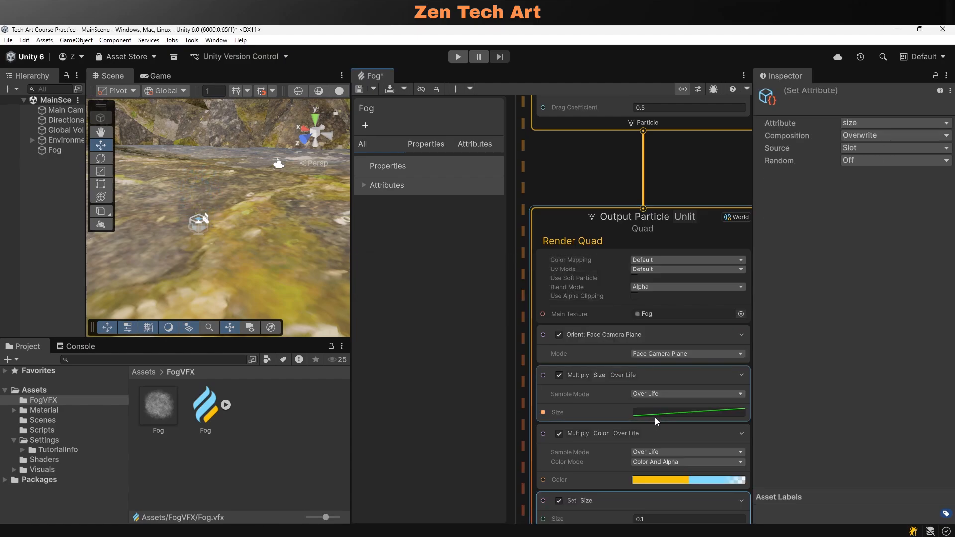
{"action": "left_click_drag", "start_coordinate": [589, 508], "coordinate": [584, 373]}
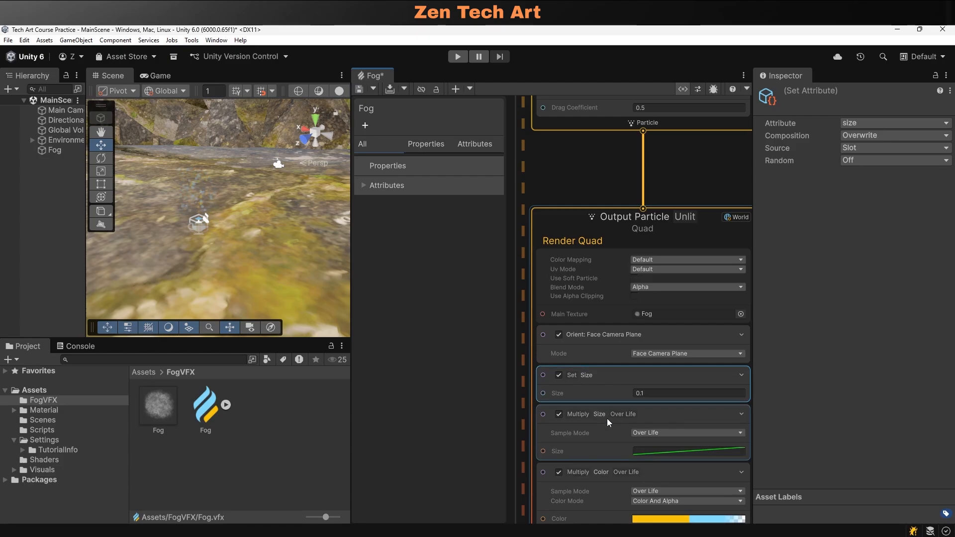
Create an exposed float property named ParticleBaseSize in the Fog graph
{"action": "middle_click_drag", "start_coordinate": [542, 194], "coordinate": [602, 232]}
{"action": "scroll", "coordinate": [550, 193], "scroll_direction": "down", "scroll_amount": 4}
{"action": "scroll", "coordinate": [600, 234], "scroll_direction": "up", "scroll_amount": 2}
{"action": "middle_click_drag", "start_coordinate": [569, 273], "coordinate": [581, 266]}
{"action": "left_click_drag", "start_coordinate": [751, 259], "coordinate": [782, 256]}
{"action": "mouse_move", "coordinate": [606, 254]}
{"action": "middle_mouse_down"}
{"action": "mouse_move", "coordinate": [581, 253]}
{"action": "mouse_move", "coordinate": [602, 255]}
{"action": "middle_mouse_up"}
{"action": "scroll", "coordinate": [581, 252], "scroll_direction": "up", "scroll_amount": 1}
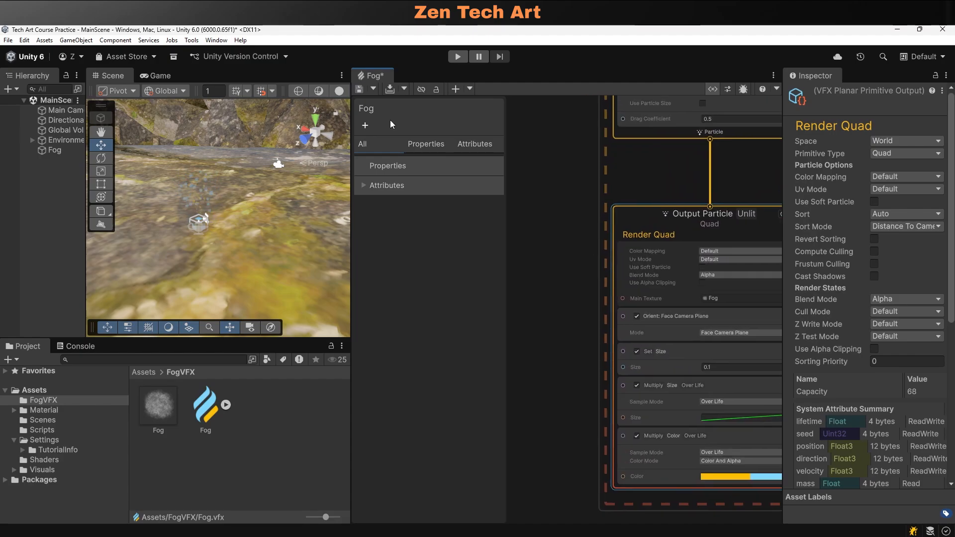
{"action": "left_click", "coordinate": [421, 143]}
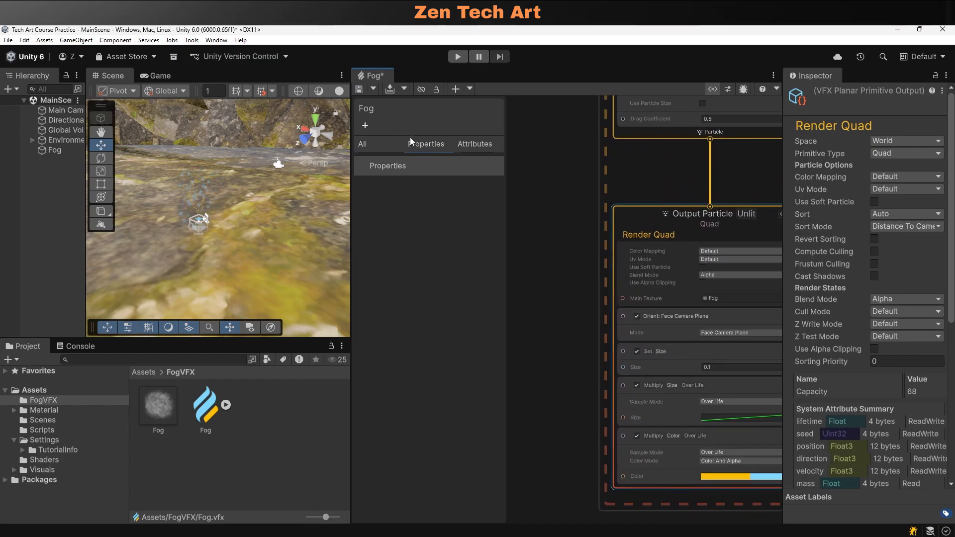
{"action": "left_click", "coordinate": [368, 124]}
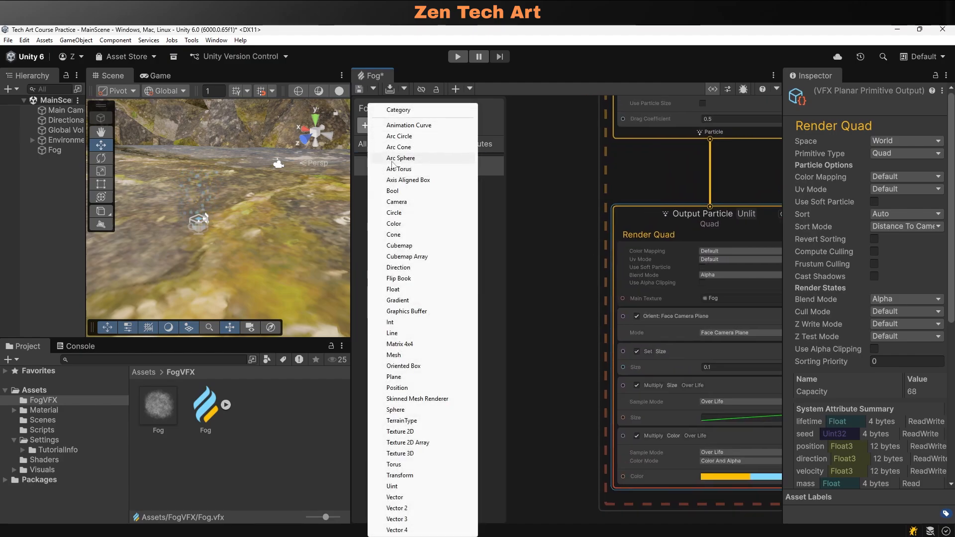
{"action": "left_click", "coordinate": [393, 289]}
{"action": "type", "text": "Part"}
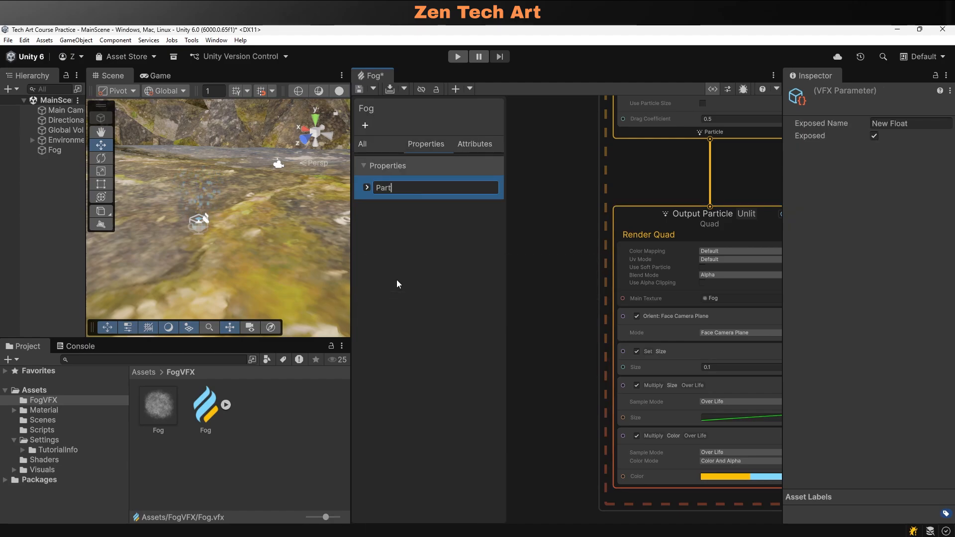
{"action": "type", "text": "icleBaseSize"}
{"action": "key", "text": "Return"}
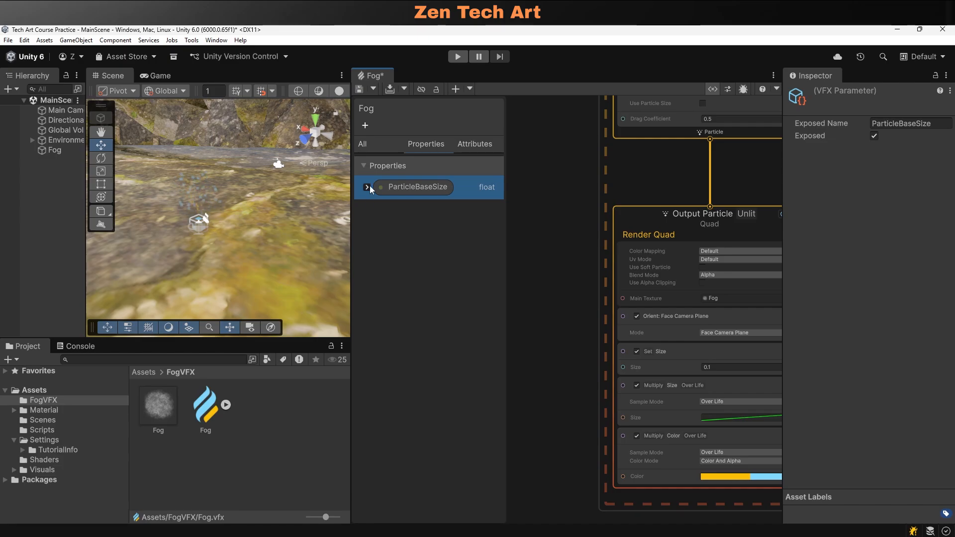
Set ParticleBaseSize to 1 and connect it to the Size input of the Set Size block
{"action": "left_click", "coordinate": [367, 187]}
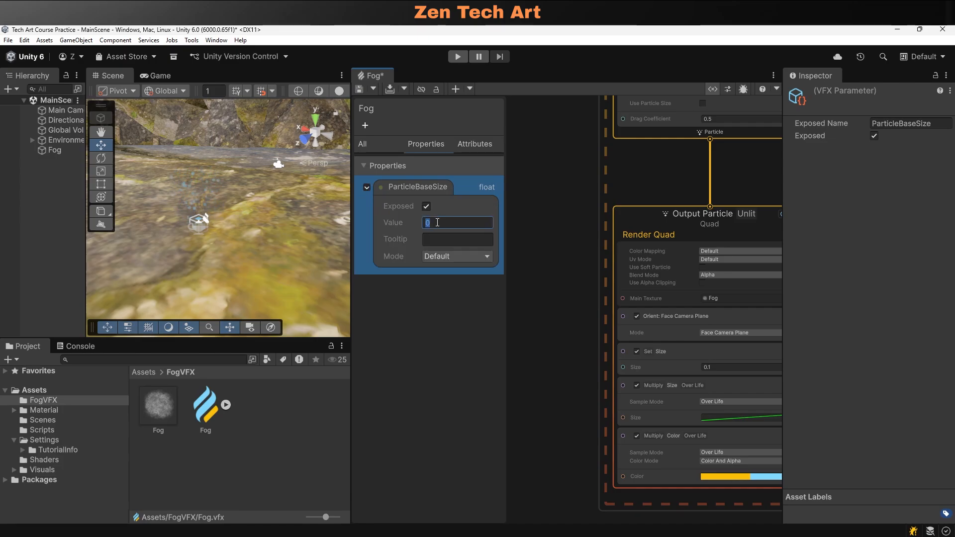
{"action": "left_click_drag", "start_coordinate": [399, 189], "coordinate": [625, 368]}
{"action": "left_click_drag", "start_coordinate": [536, 307], "coordinate": [557, 331]}
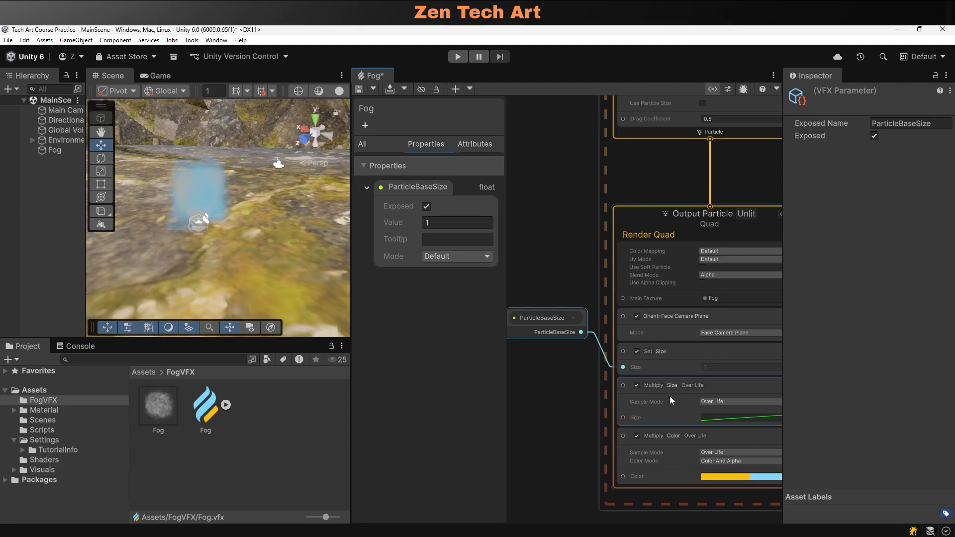
Create an exposed Gradient property named FogParticleGradient in the Fog graph
{"action": "left_click", "coordinate": [682, 390]}
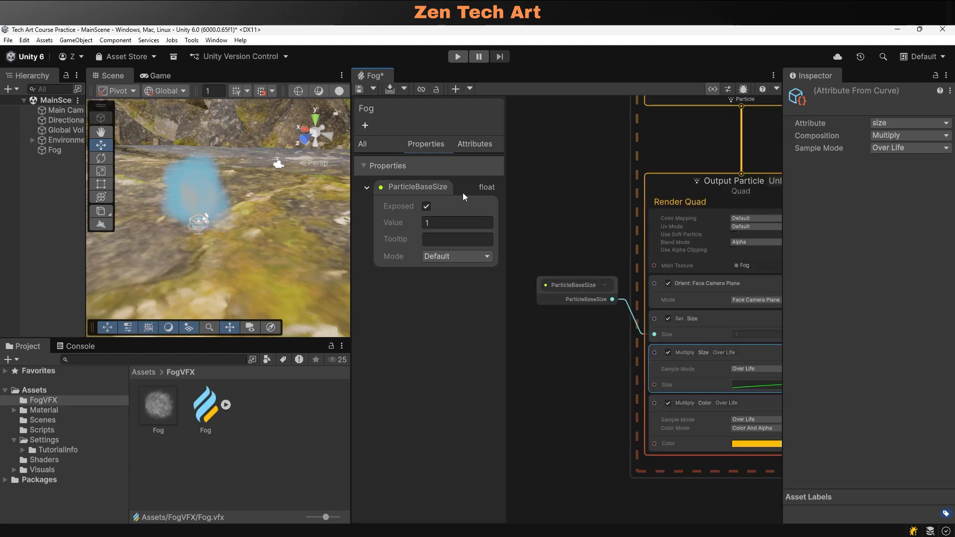
{"action": "left_click", "coordinate": [365, 127]}
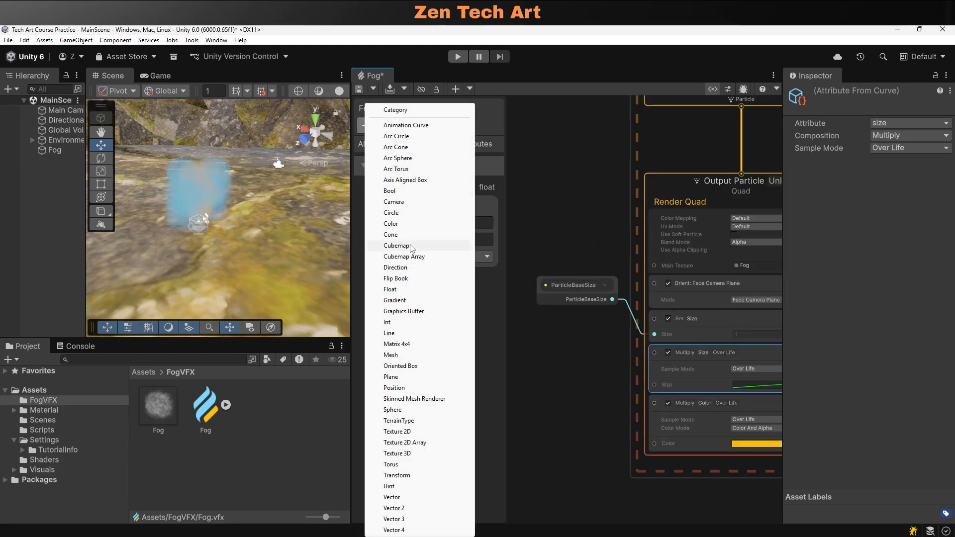
{"action": "left_click", "coordinate": [402, 300]}
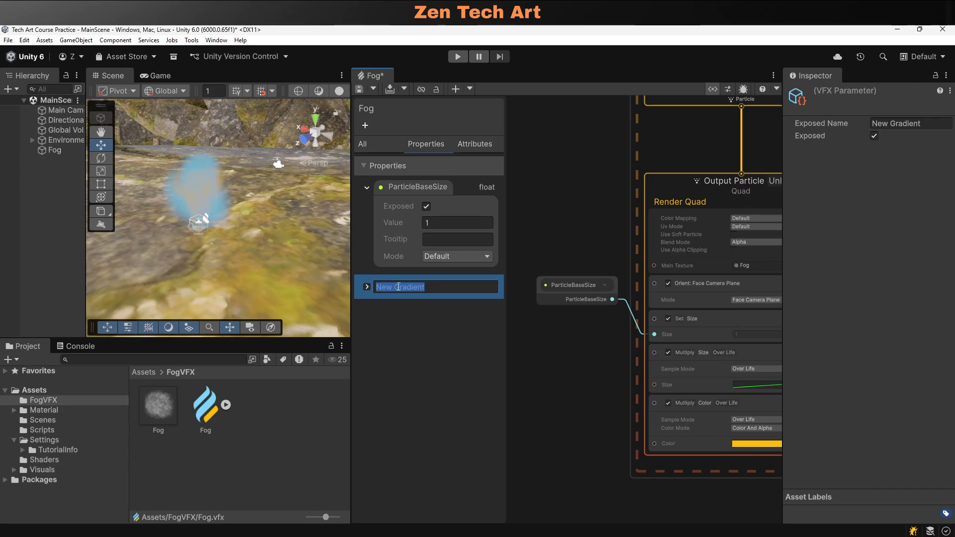
{"action": "type", "text": "FogParti"}
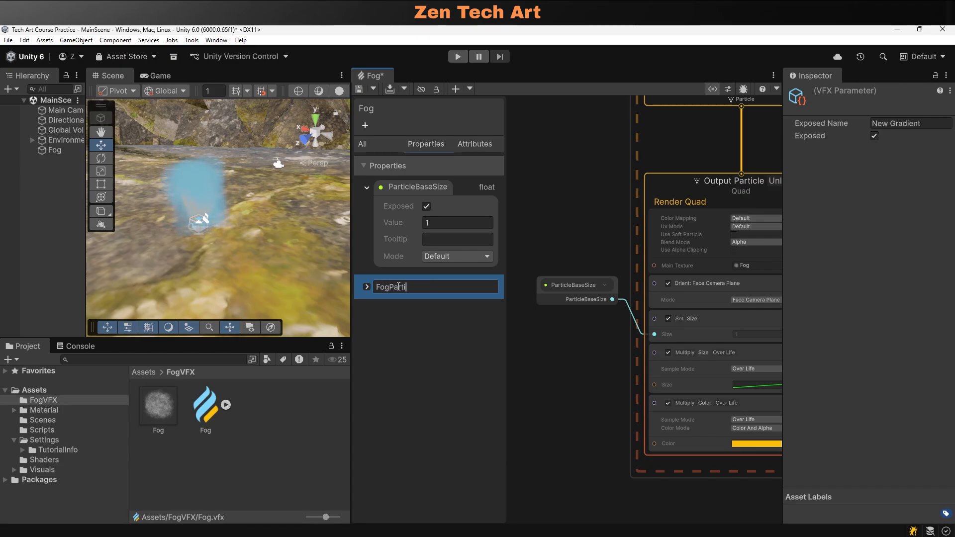
{"action": "type", "text": "cleGradient"}
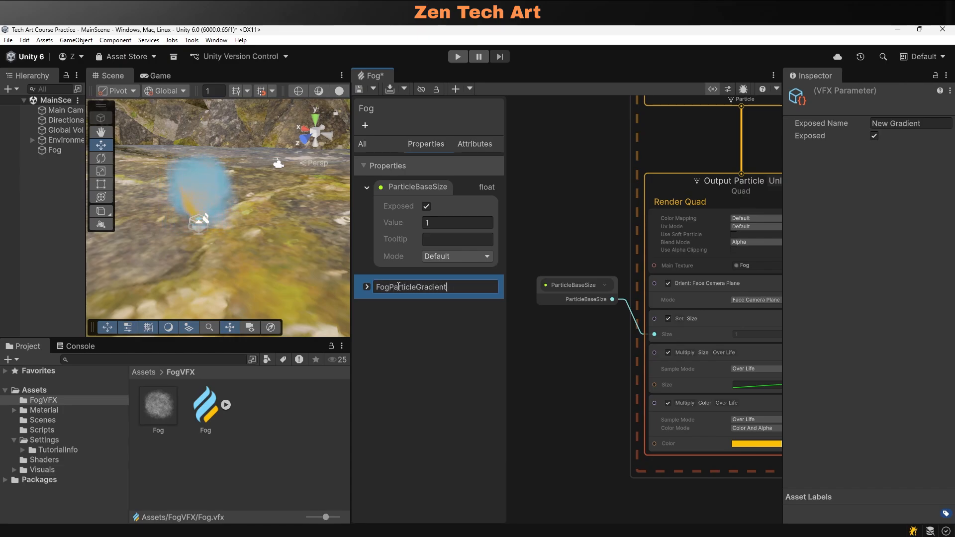
{"action": "key", "text": "Return"}
Expand FogParticleGradient's settings and connect the property to the Color input of the Multiply Color over Life block
{"action": "left_click", "coordinate": [366, 287]}
{"action": "left_click_drag", "start_coordinate": [538, 374], "coordinate": [653, 443]}
{"action": "middle_click_drag", "start_coordinate": [559, 440], "coordinate": [535, 412]}
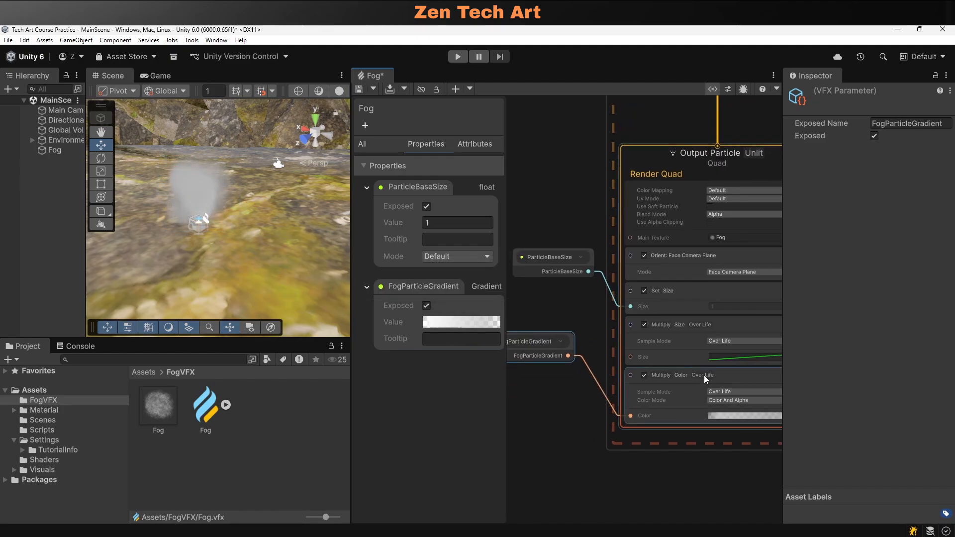
Remove the alpha key at the 80% location from the FogParticleGradient property's gradient
{"action": "left_click_drag", "start_coordinate": [551, 345], "coordinate": [560, 364]}
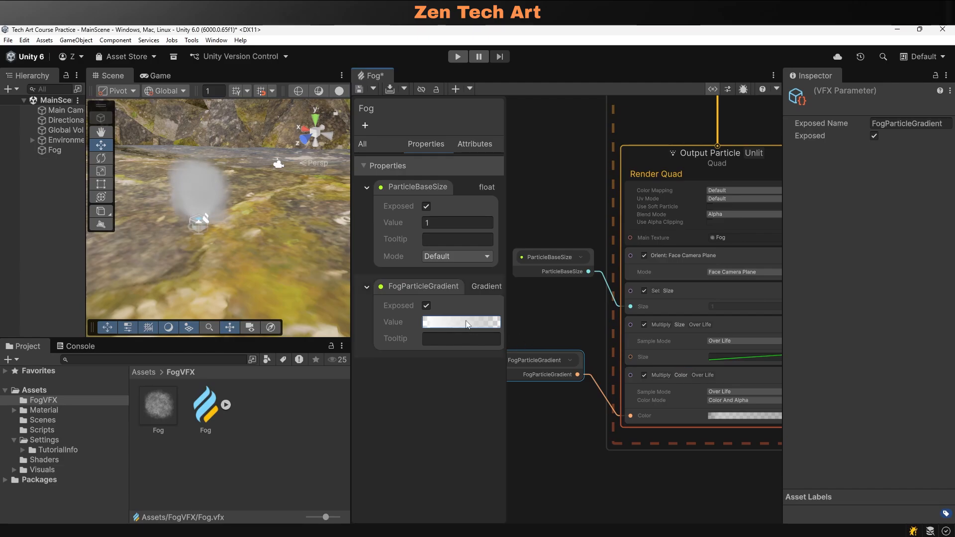
{"action": "left_click", "coordinate": [463, 322]}
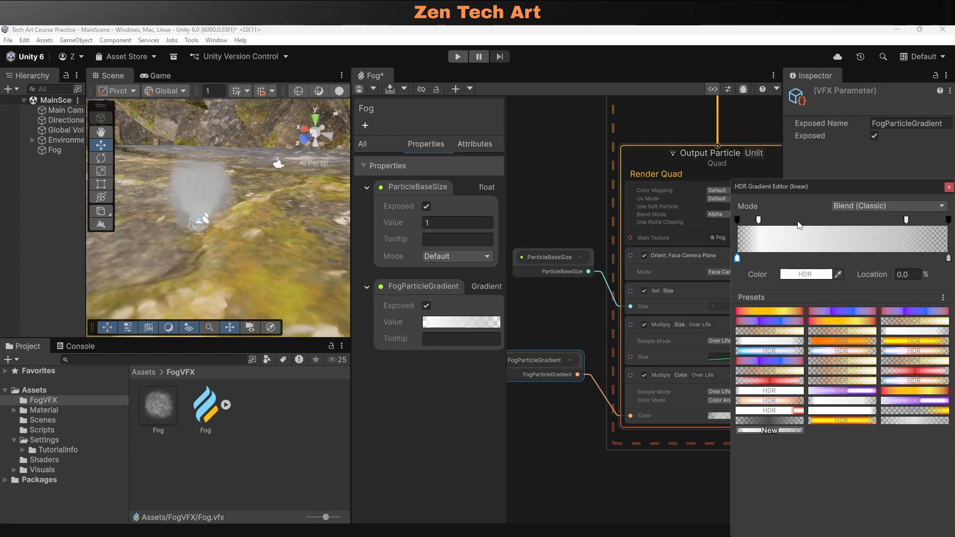
{"action": "left_click", "coordinate": [906, 221]}
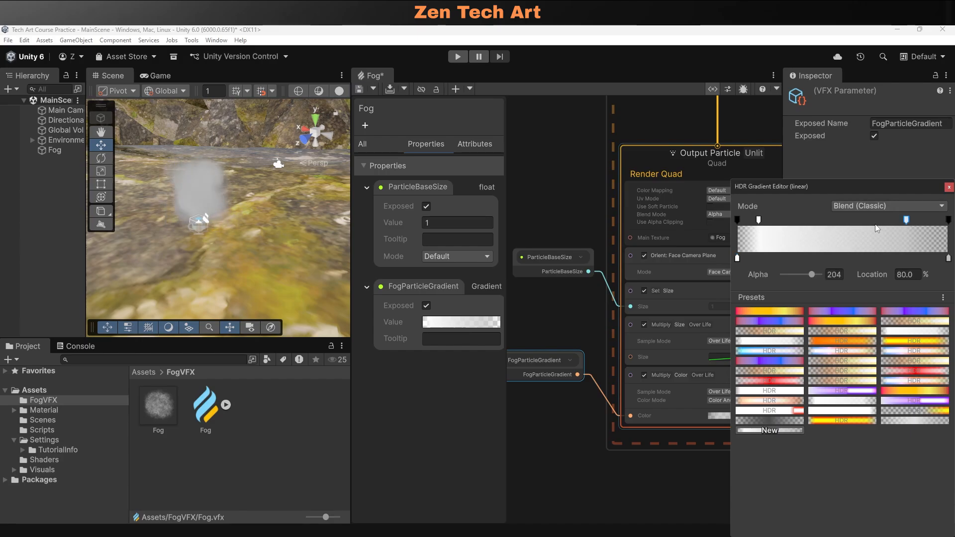
{"action": "key", "text": "Delete"}
Set the remaining middle alpha key's location to 50% and lower its alpha to make the fog mostly transparent
{"action": "left_click", "coordinate": [759, 220]}
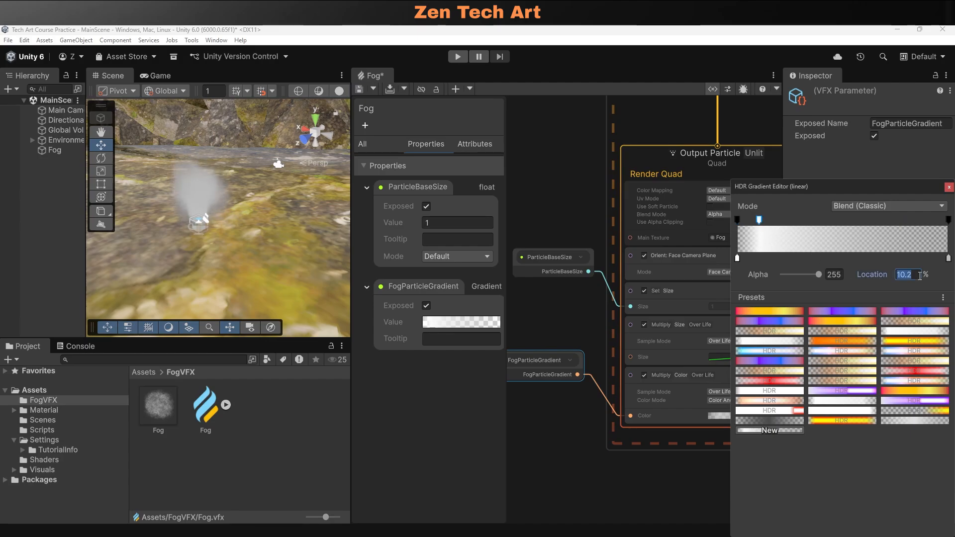
{"action": "type", "text": "60"}
{"action": "key", "text": "Return"}
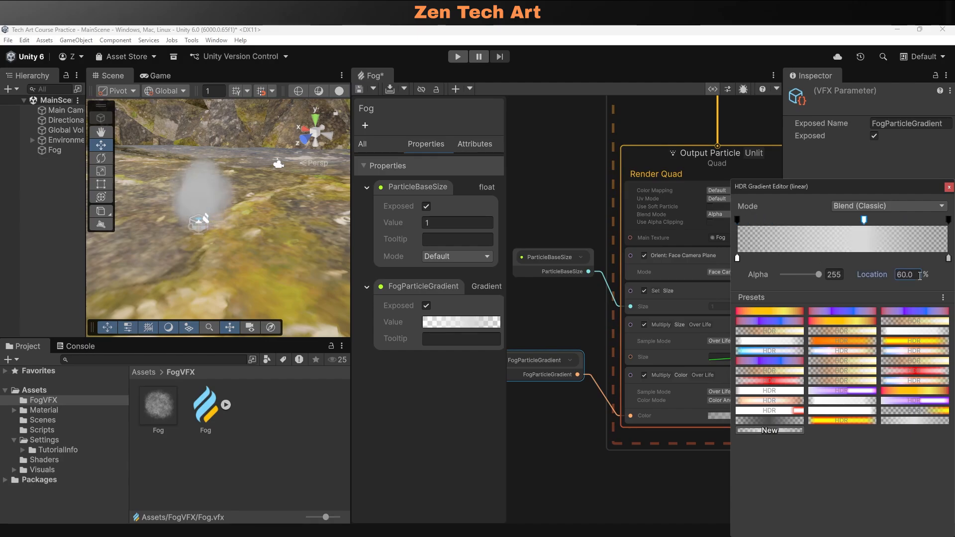
{"action": "type", "text": "50"}
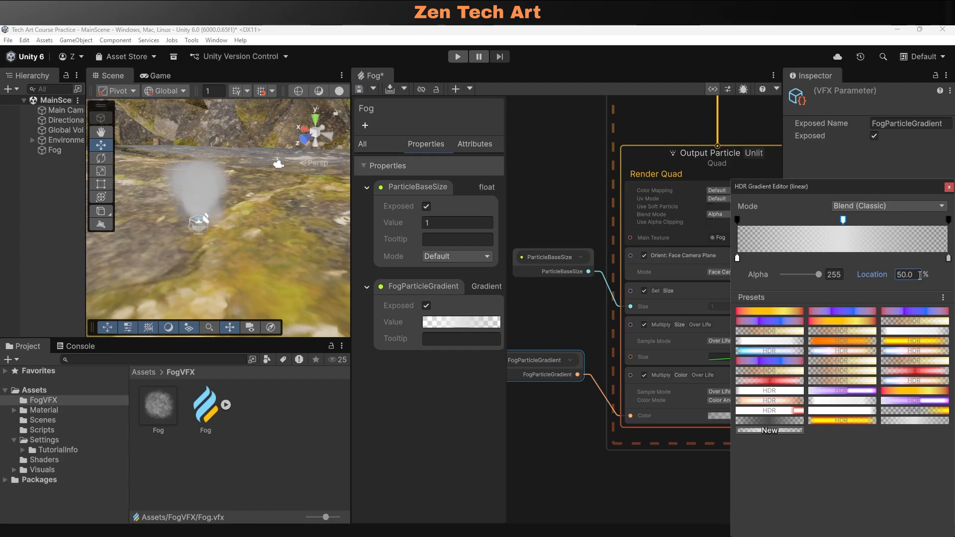
{"action": "left_click_drag", "start_coordinate": [818, 274], "coordinate": [787, 276]}
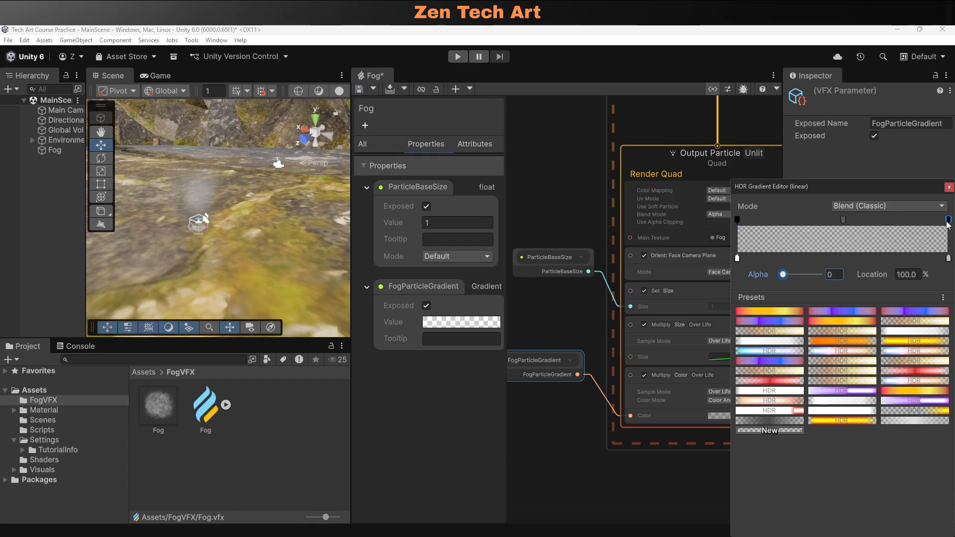
Slightly darken the start color key at 0% of FogParticleGradient from pure white
{"action": "left_click", "coordinate": [738, 259]}
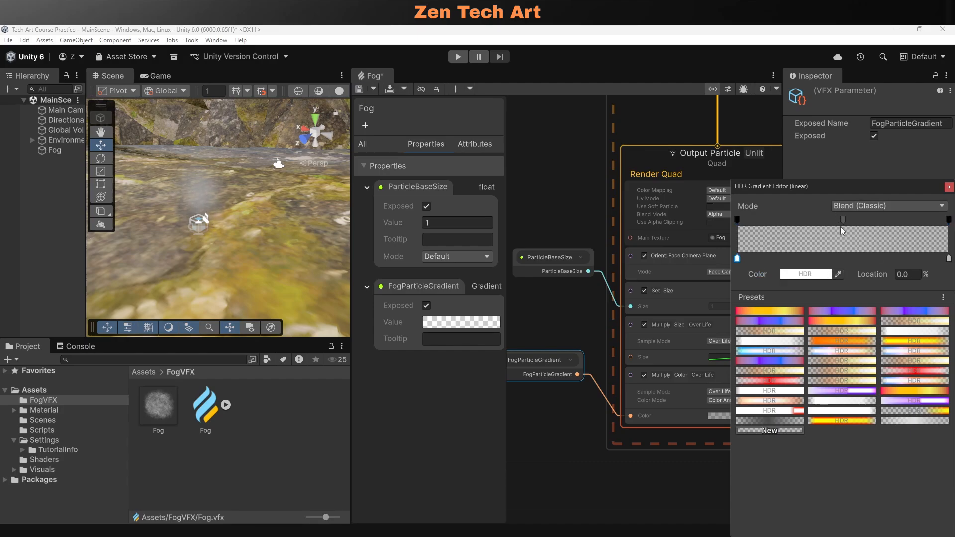
{"action": "left_click", "coordinate": [801, 273]}
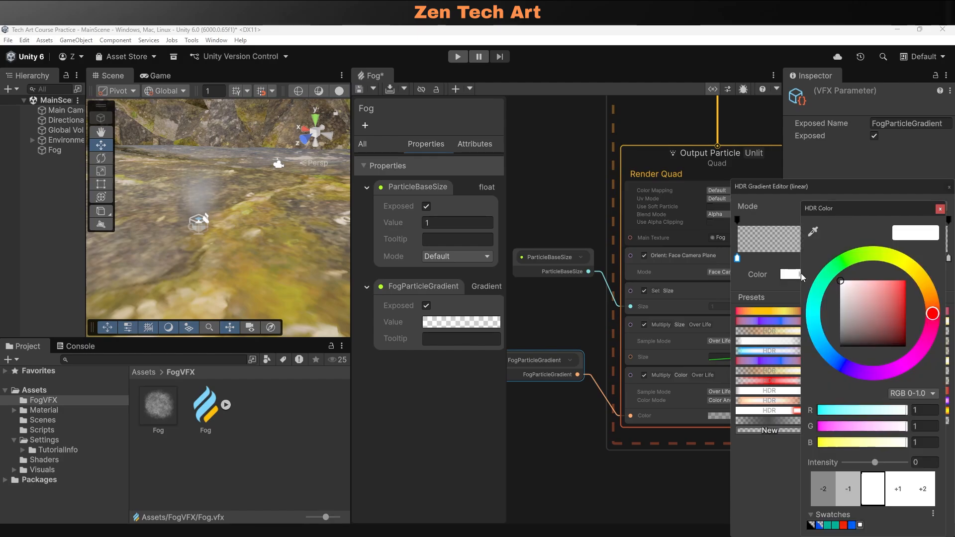
{"action": "left_click_drag", "start_coordinate": [841, 286], "coordinate": [841, 288]}
{"action": "left_click", "coordinate": [940, 209]}
Darken the end color key at 100% to a neutral grey of about 0.44 RGB and close the gradient editor
{"action": "left_click", "coordinate": [949, 258]}
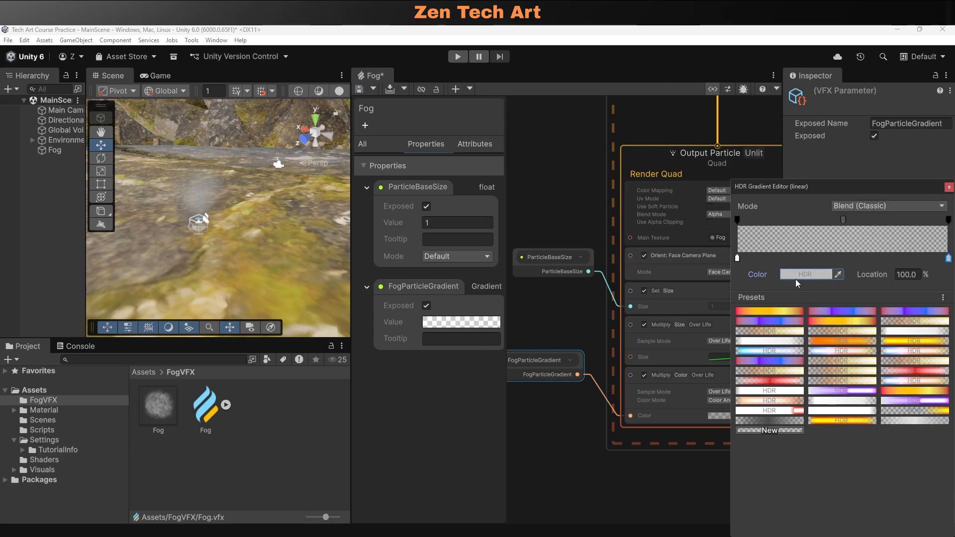
{"action": "left_click", "coordinate": [798, 275]}
{"action": "left_click_drag", "start_coordinate": [838, 312], "coordinate": [838, 316]}
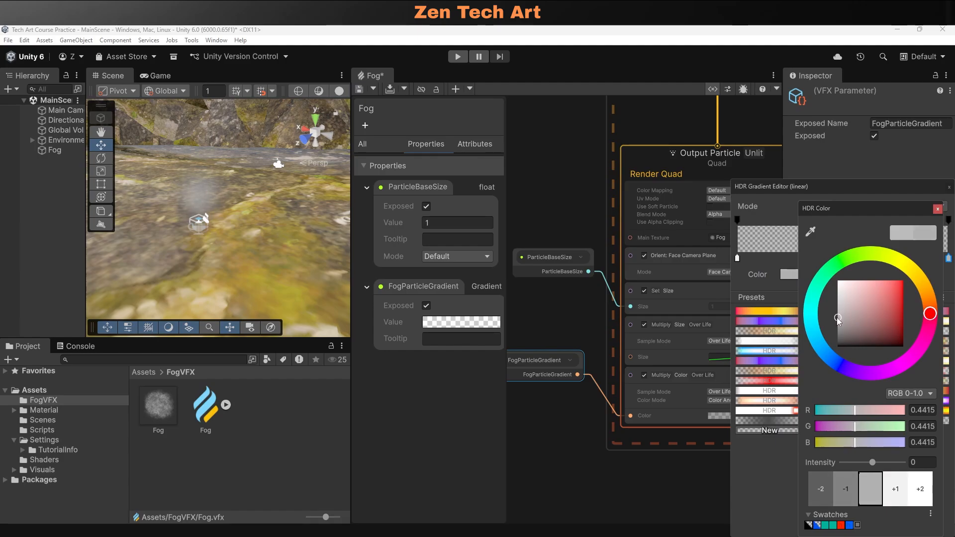
{"action": "left_click", "coordinate": [938, 208]}
{"action": "left_click", "coordinate": [949, 187]}
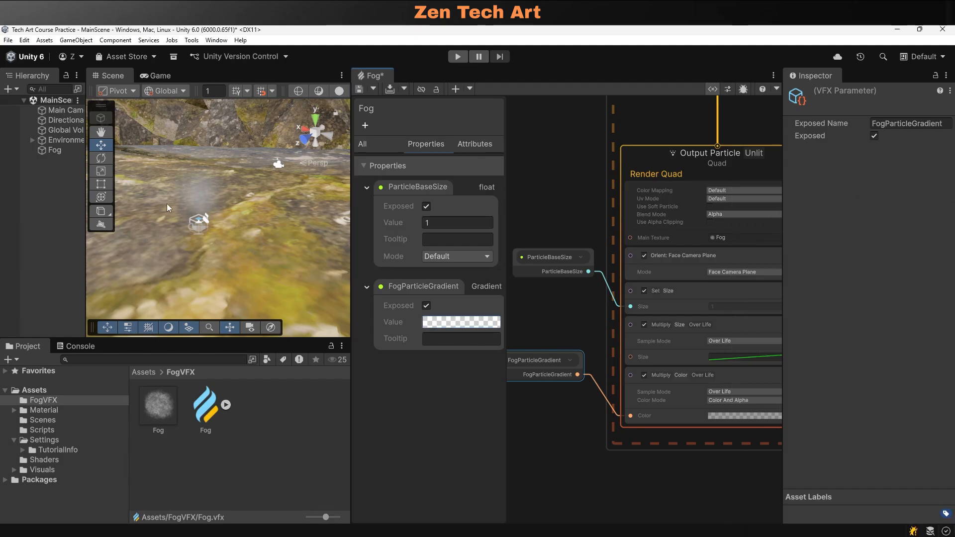
{"action": "left_click_drag", "start_coordinate": [164, 204], "coordinate": [187, 204], "text": "alt"}
{"action": "middle_click_drag", "start_coordinate": [187, 205], "coordinate": [222, 239]}
{"action": "scroll", "coordinate": [248, 219], "scroll_direction": "up", "scroll_amount": 3}
{"action": "scroll", "coordinate": [263, 189], "scroll_direction": "down", "scroll_amount": 3}
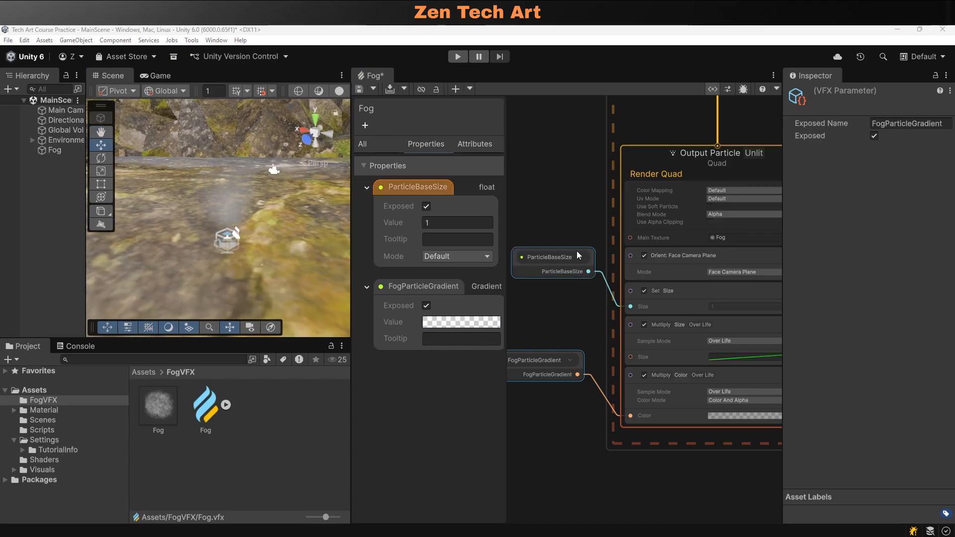
Create an exposed float property named Fog Thickness in the Fog graph
{"action": "scroll", "coordinate": [568, 149], "scroll_direction": "down", "scroll_amount": 5}
{"action": "middle_click_drag", "start_coordinate": [577, 119], "coordinate": [586, 282]}
{"action": "middle_click_drag", "start_coordinate": [582, 172], "coordinate": [601, 312]}
{"action": "middle_click_drag", "start_coordinate": [600, 191], "coordinate": [593, 318]}
{"action": "scroll", "coordinate": [593, 308], "scroll_direction": "up", "scroll_amount": 3}
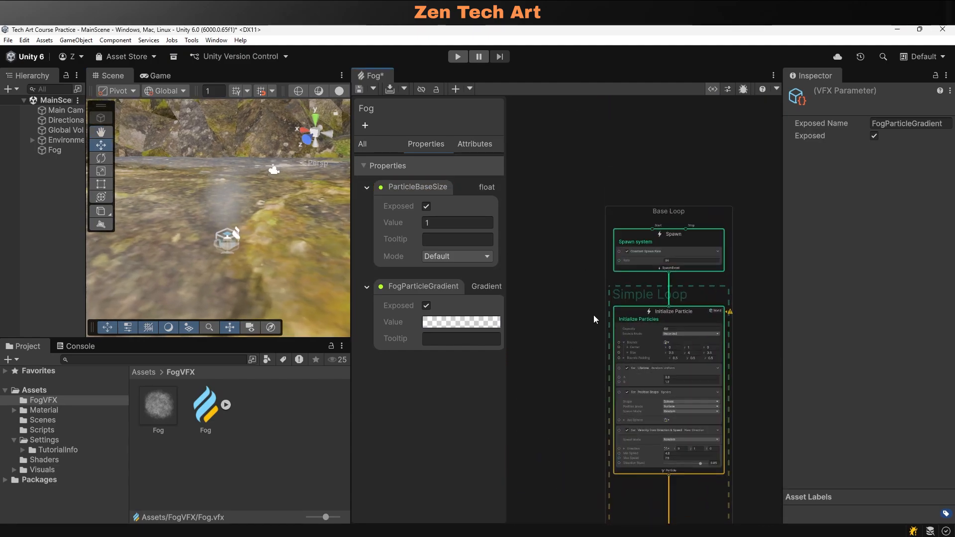
{"action": "left_click", "coordinate": [365, 125]}
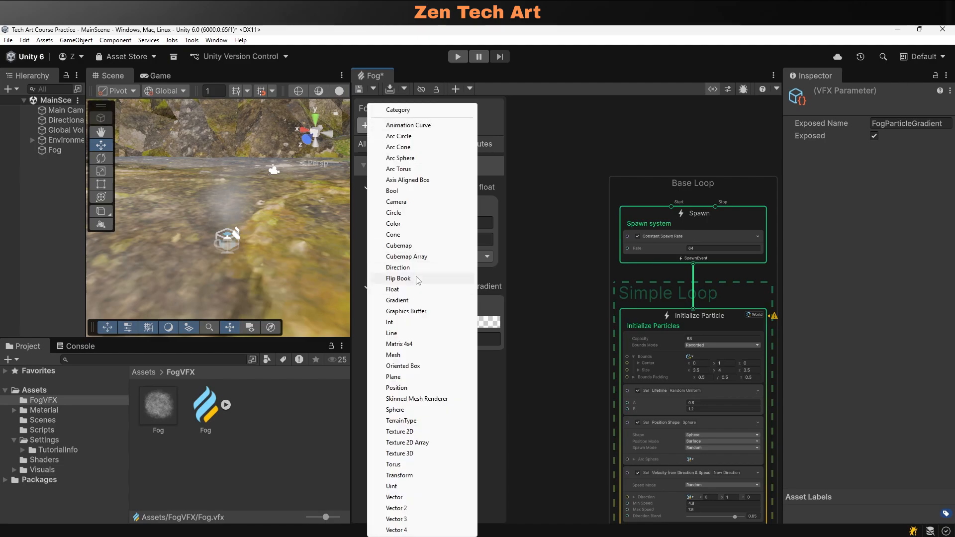
{"action": "left_click", "coordinate": [396, 291]}
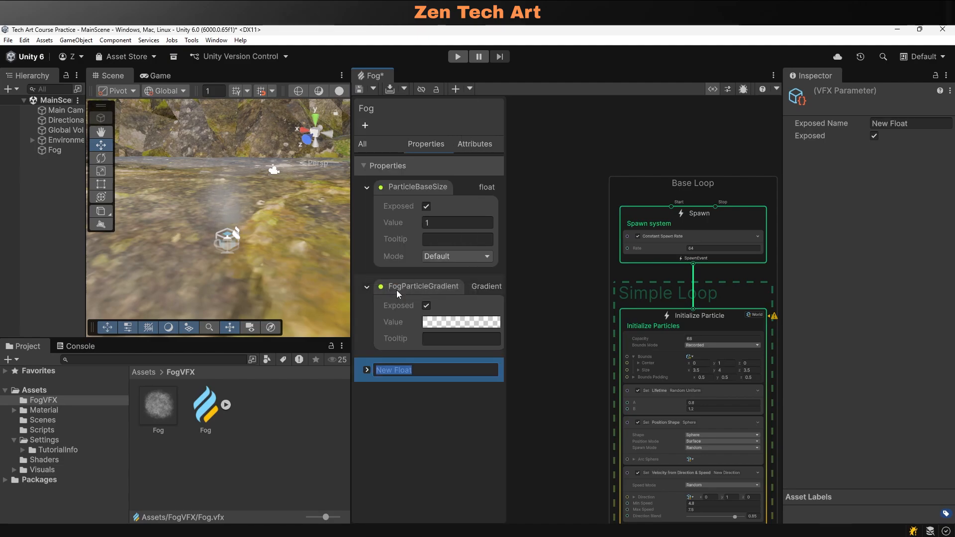
{"action": "type", "text": "Fog "}
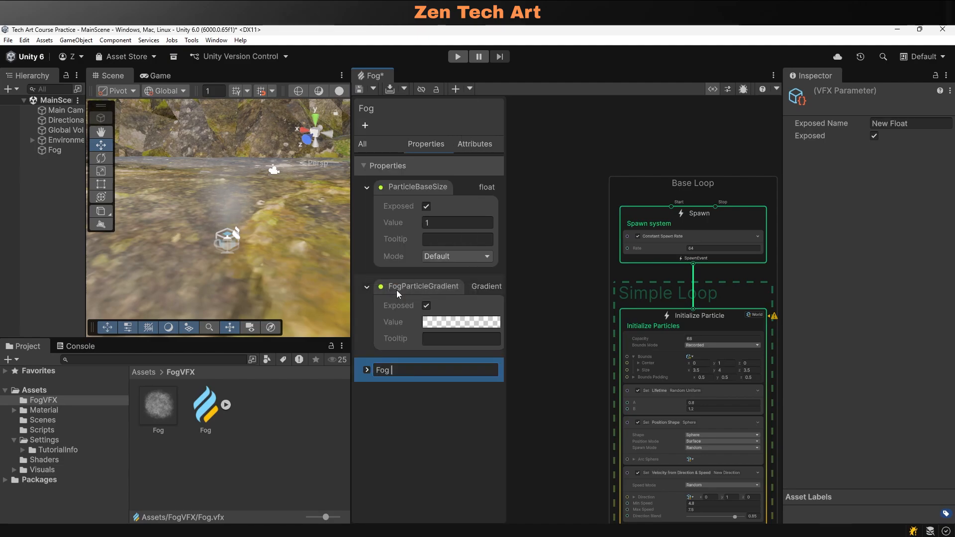
{"action": "type", "text": "Thickness"}
{"action": "key", "text": "Return"}
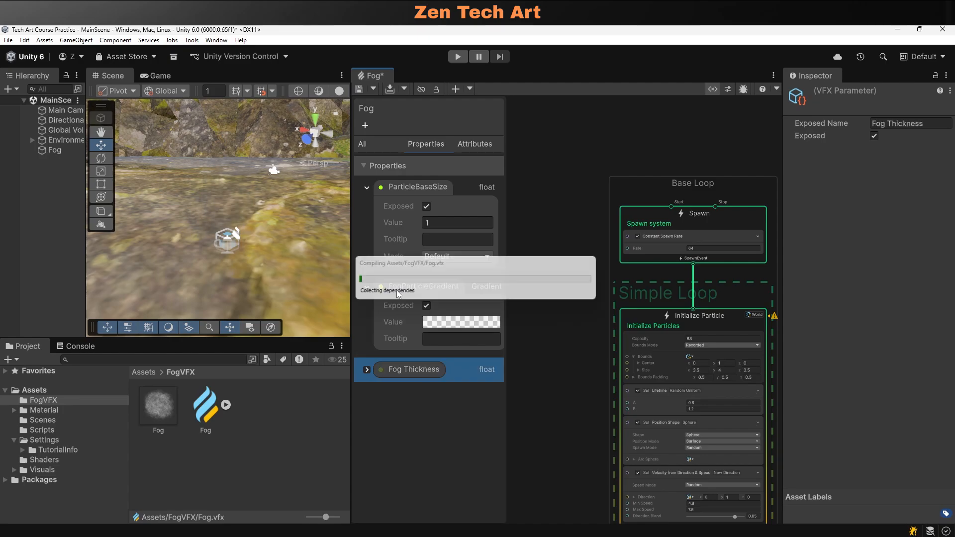
Connect Fog Thickness to the Rate input of the Constant Spawn Rate block and set its value to 1000
{"action": "left_click_drag", "start_coordinate": [414, 368], "coordinate": [542, 214]}
{"action": "left_click_drag", "start_coordinate": [612, 246], "coordinate": [633, 252]}
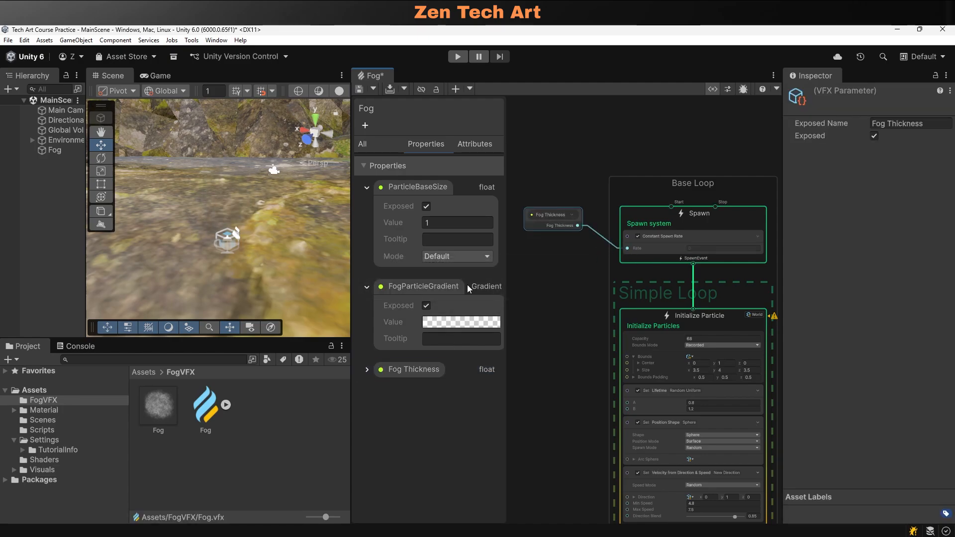
{"action": "left_click", "coordinate": [366, 370]}
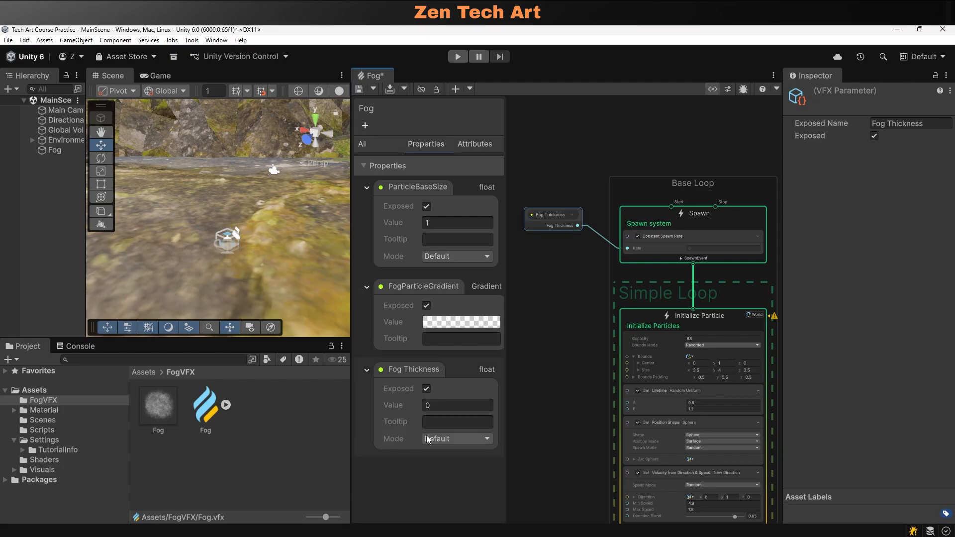
{"action": "left_click", "coordinate": [367, 286]}
{"action": "left_click", "coordinate": [372, 197]}
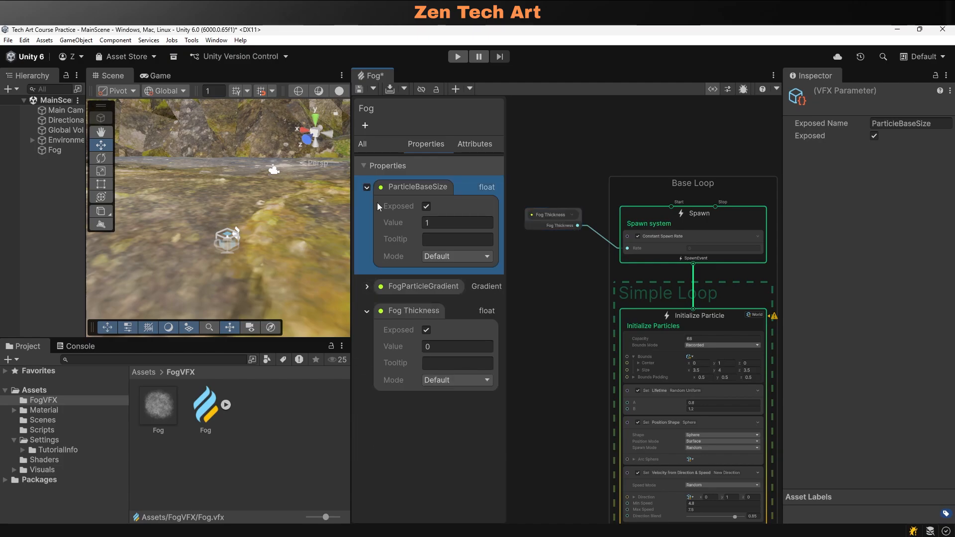
{"action": "left_click", "coordinate": [366, 187]}
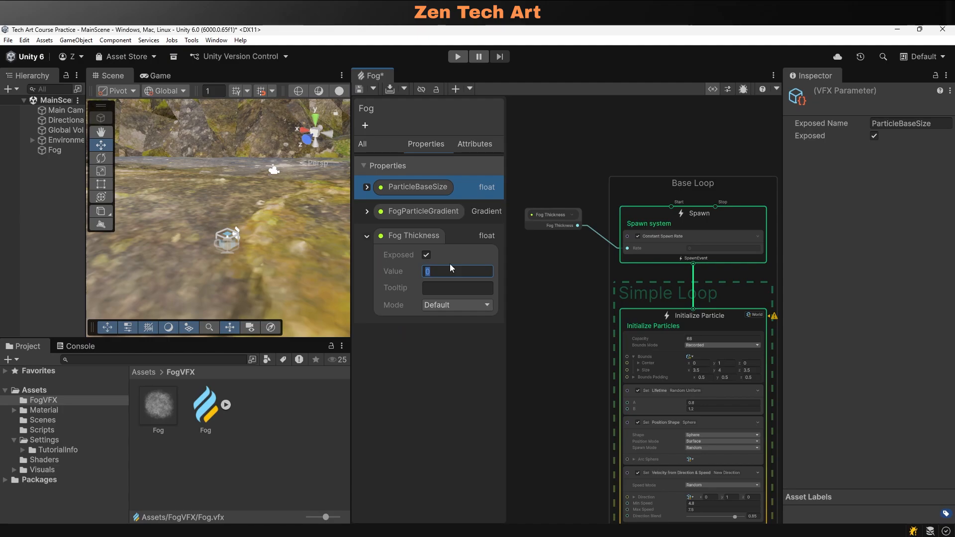
{"action": "type", "text": "000"}
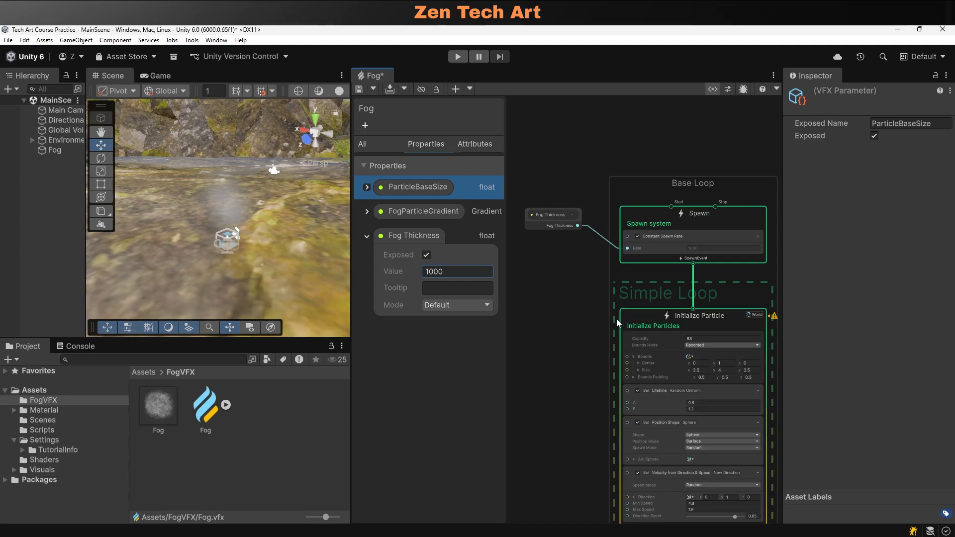
Set the Capacity of the Initialize Particle context to 100000
{"action": "middle_click_drag", "start_coordinate": [617, 316], "coordinate": [632, 267]}
{"action": "scroll", "coordinate": [619, 280], "scroll_direction": "up", "scroll_amount": 1}
{"action": "middle_click_drag", "start_coordinate": [583, 293], "coordinate": [548, 287]}
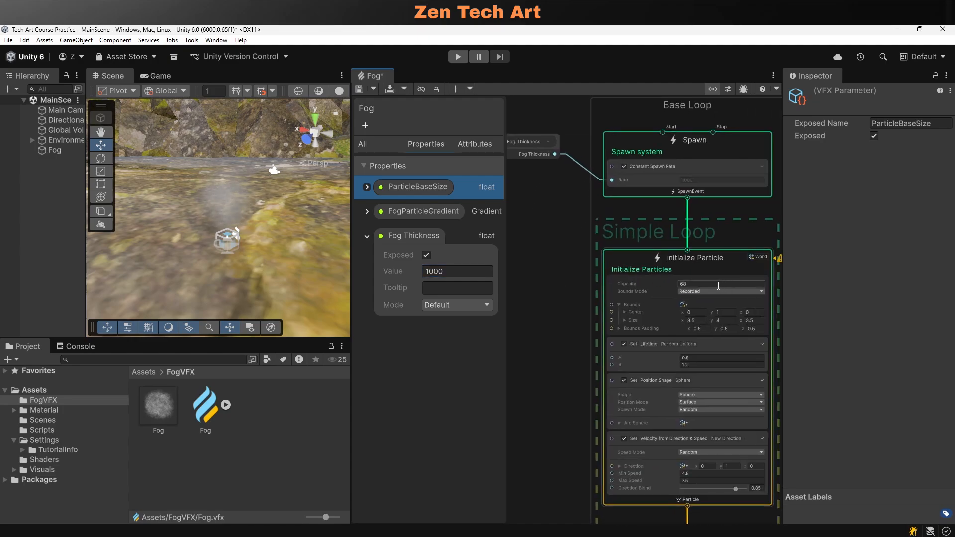
{"action": "left_click", "coordinate": [716, 285]}
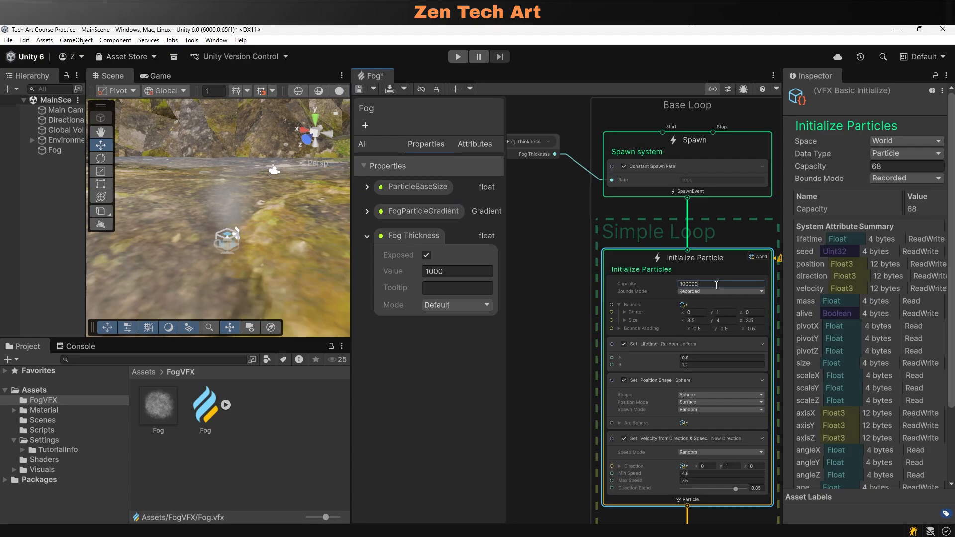
{"action": "key", "text": "Return"}
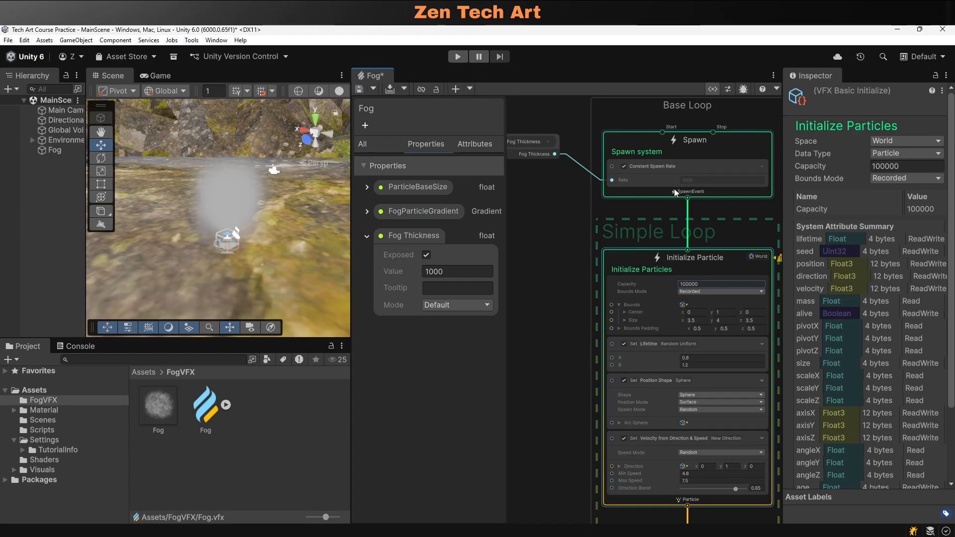
Set the ParticleBaseSize value to 20 and collapse the property's settings
{"action": "scroll", "coordinate": [259, 232], "scroll_direction": "down", "scroll_amount": 10}
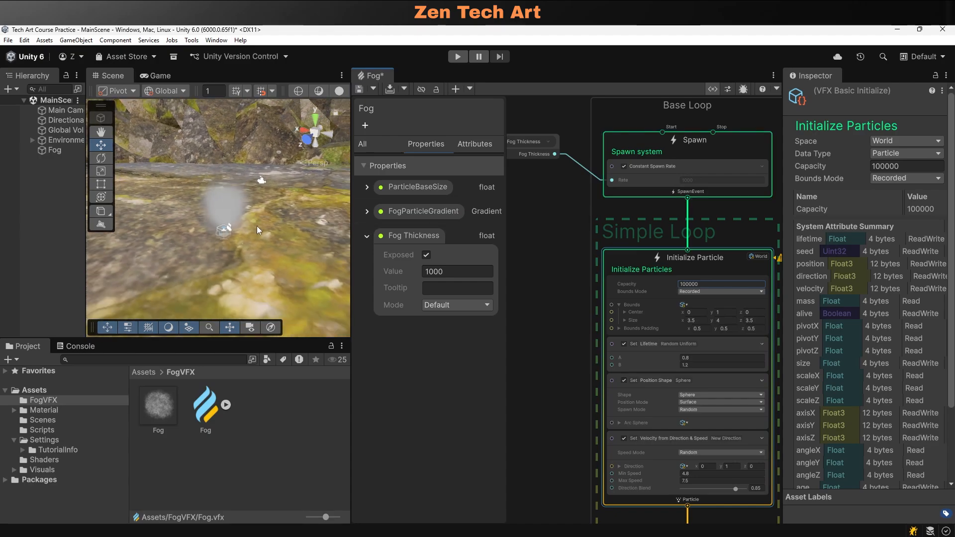
{"action": "scroll", "coordinate": [240, 193], "scroll_direction": "down", "scroll_amount": 10}
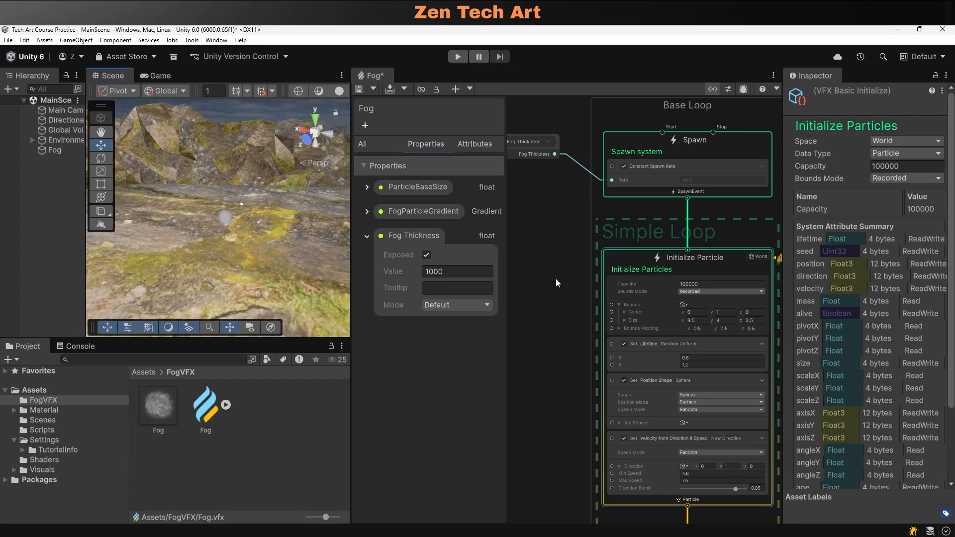
{"action": "left_click", "coordinate": [367, 187]}
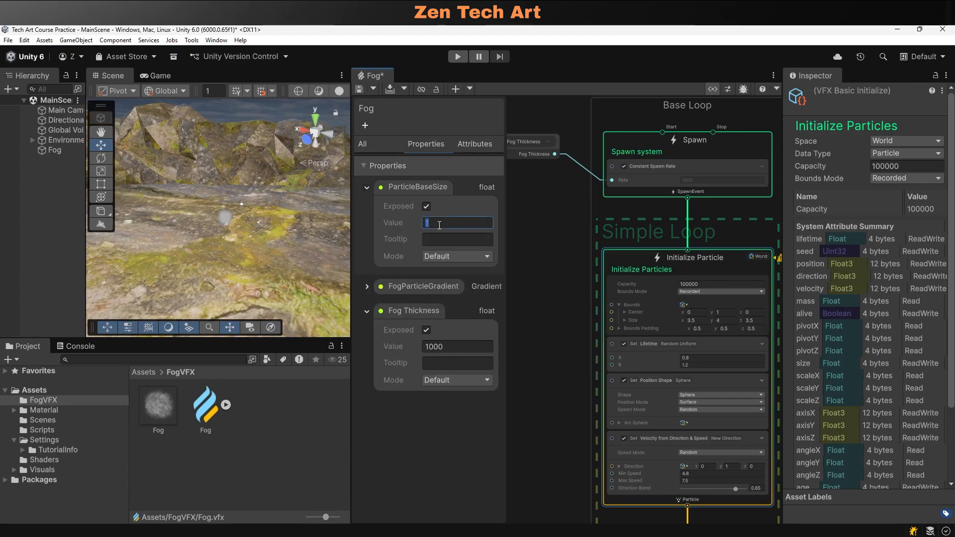
{"action": "type", "text": "20"}
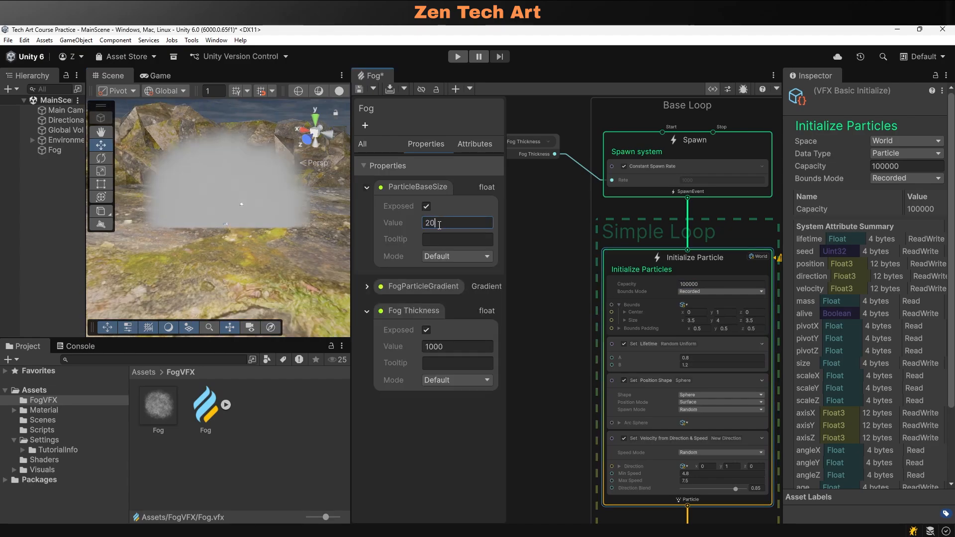
{"action": "left_click", "coordinate": [367, 187]}
{"action": "left_click", "coordinate": [368, 187]}
{"action": "left_click", "coordinate": [368, 187]}
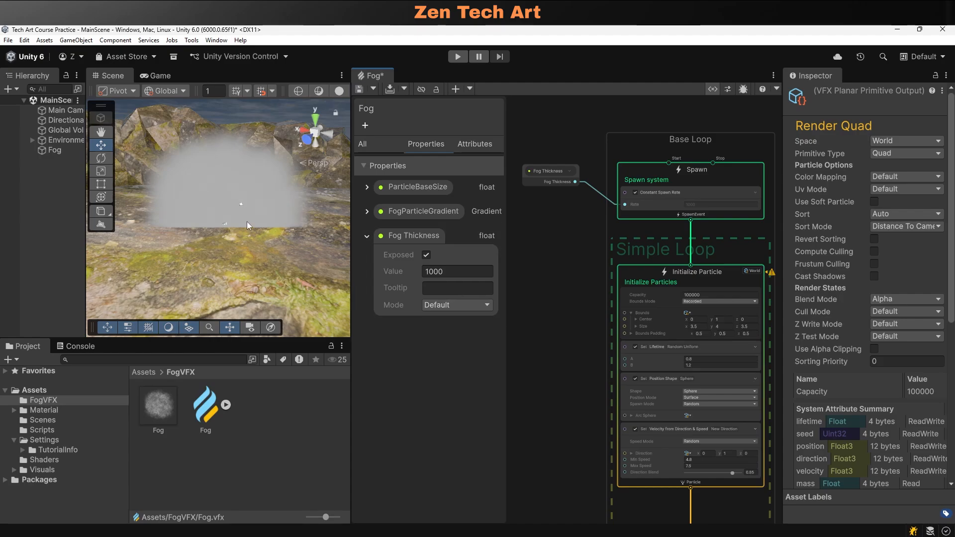
Set the Position Shape block in Initialize Particle to Oriented Box with Volume position mode and expand its Box parameters
{"action": "scroll", "coordinate": [242, 204], "scroll_direction": "down", "scroll_amount": 6}
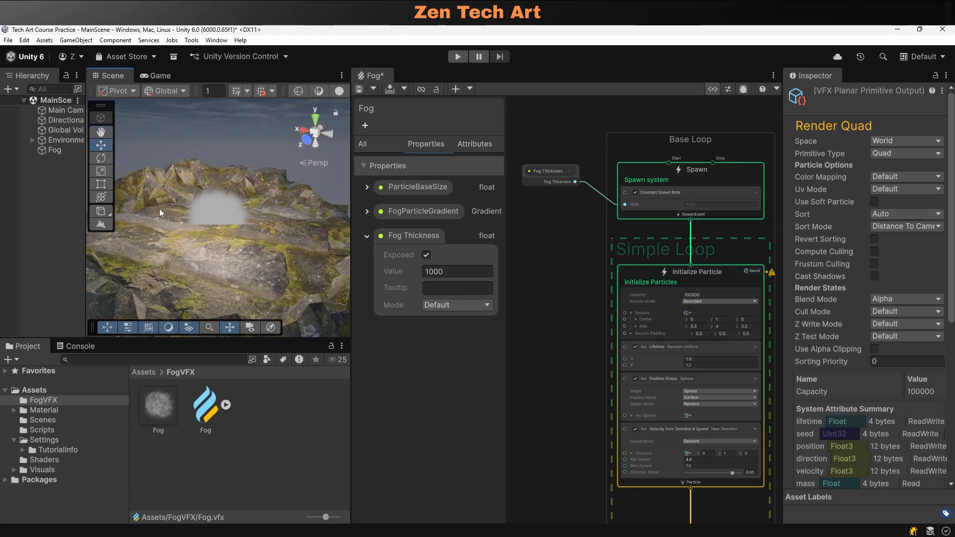
{"action": "scroll", "coordinate": [554, 323], "scroll_direction": "up", "scroll_amount": 4}
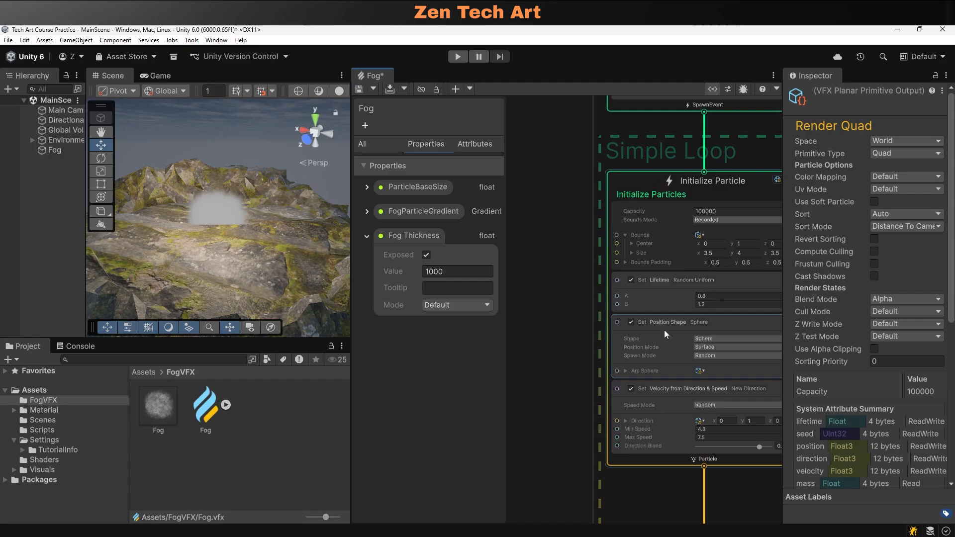
{"action": "left_click", "coordinate": [664, 330]}
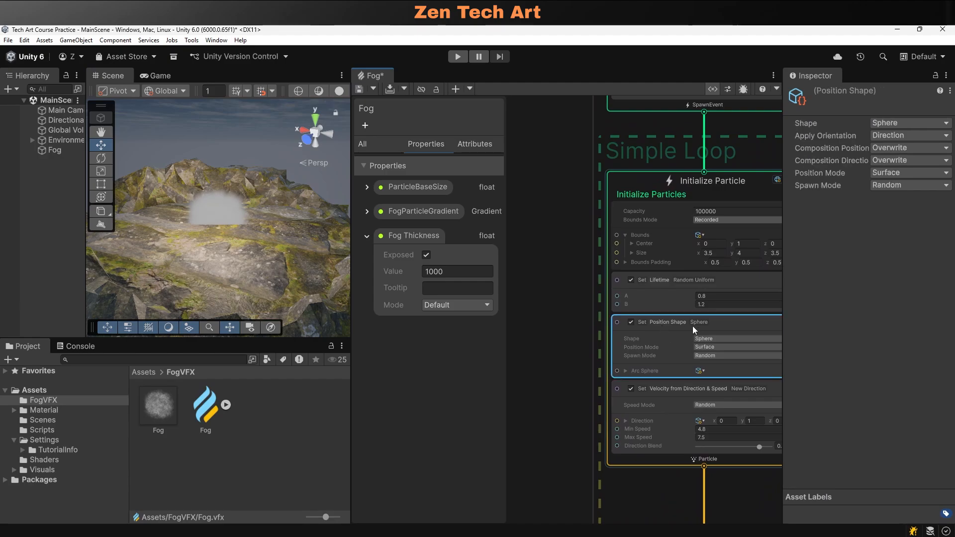
{"action": "left_click", "coordinate": [708, 338]}
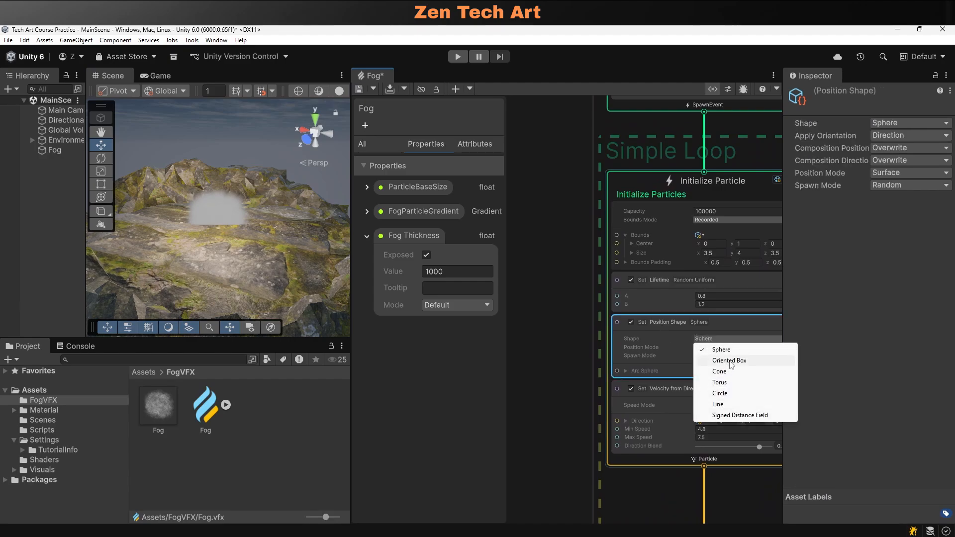
{"action": "left_click", "coordinate": [729, 361]}
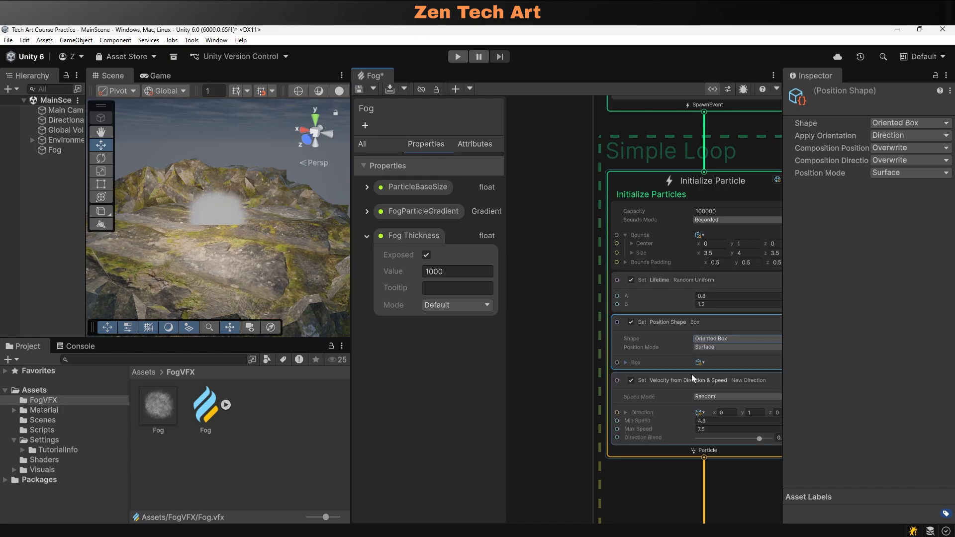
{"action": "left_click", "coordinate": [719, 347]}
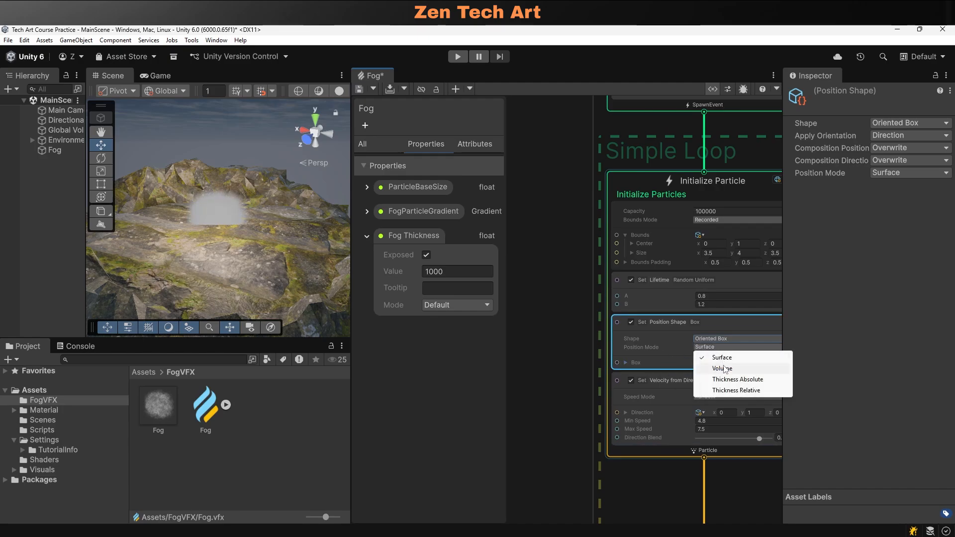
{"action": "left_click", "coordinate": [722, 369]}
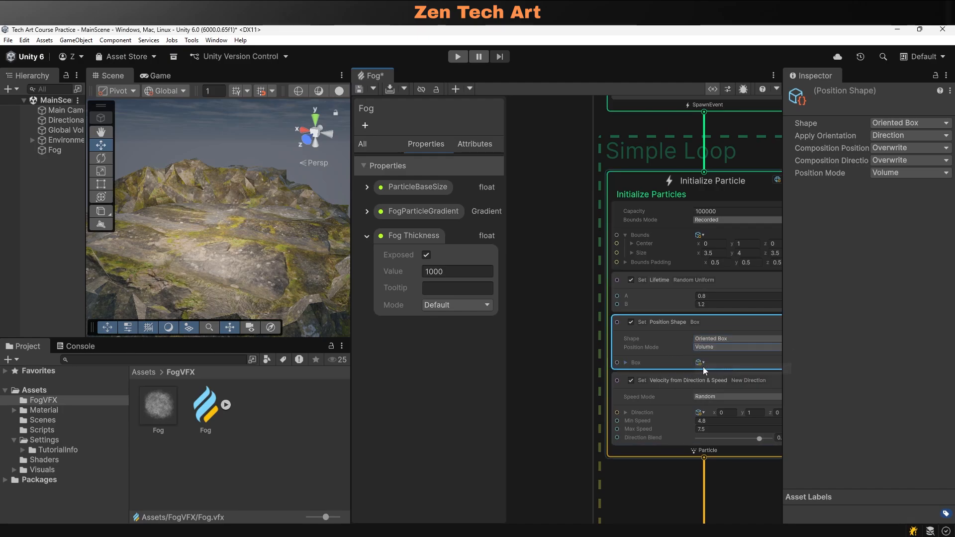
{"action": "left_click", "coordinate": [626, 363]}
{"action": "middle_click_drag", "start_coordinate": [536, 346], "coordinate": [537, 309]}
{"action": "key", "text": "alt+Tab"}
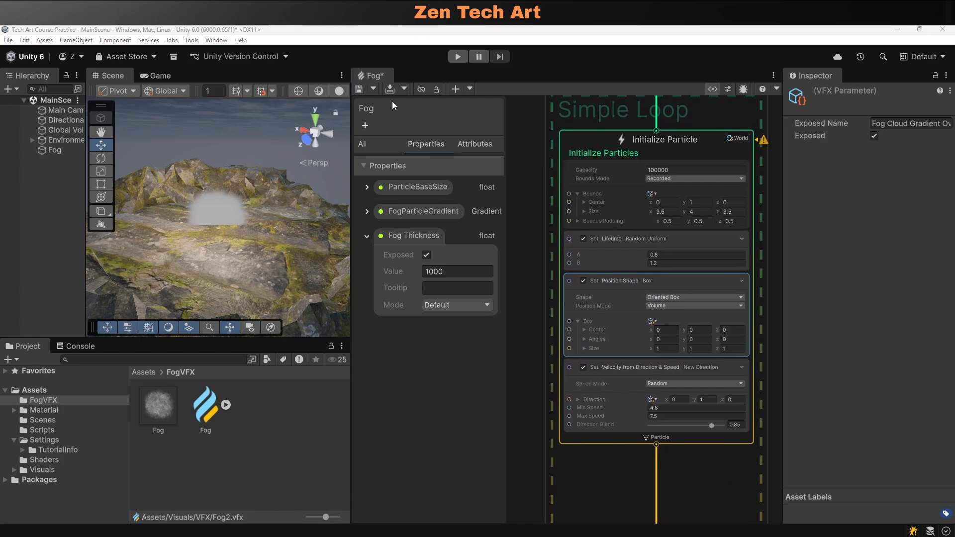
Create an exposed Vector 3 property named FogCoverage in the Fog graph
{"action": "left_click", "coordinate": [366, 126]}
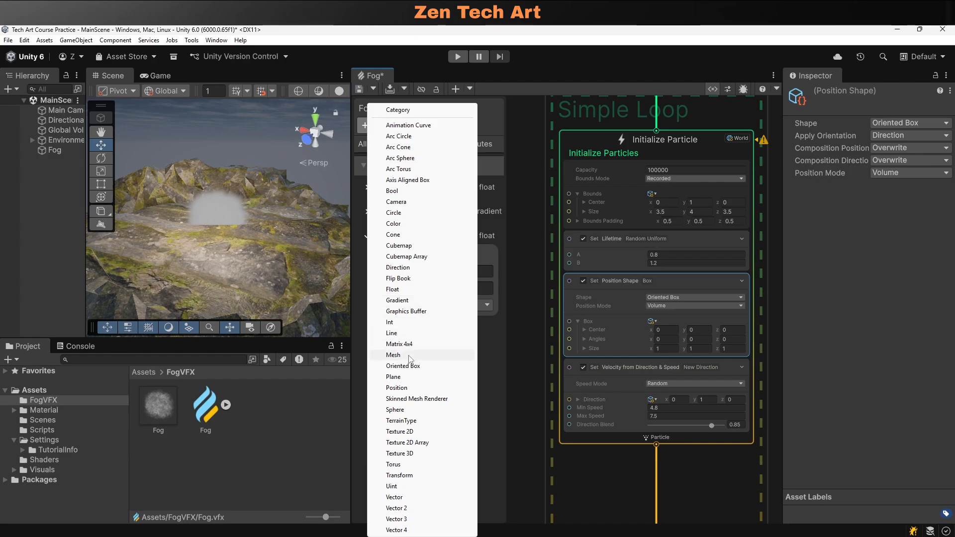
{"action": "left_click", "coordinate": [401, 519]}
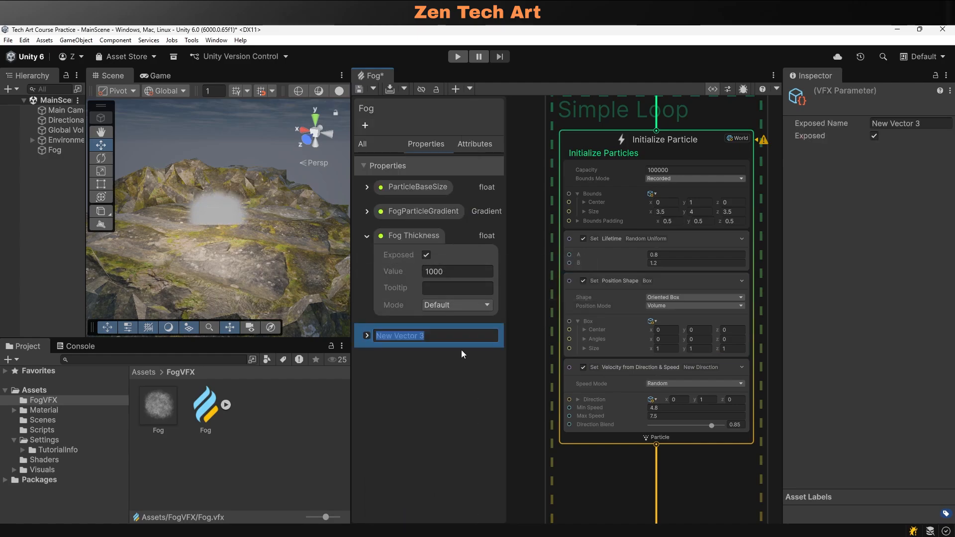
{"action": "type", "text": "FogCoverage"}
{"action": "key", "text": "Return"}
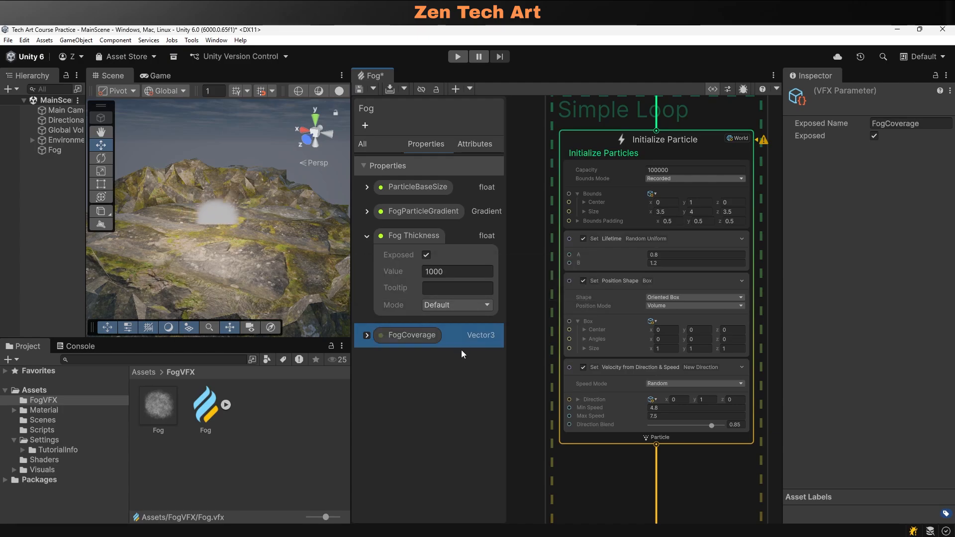
Set FogCoverage to 100, 50, 100 and connect it to the Size input of the Position Shape block's Box
{"action": "left_click", "coordinate": [367, 336]}
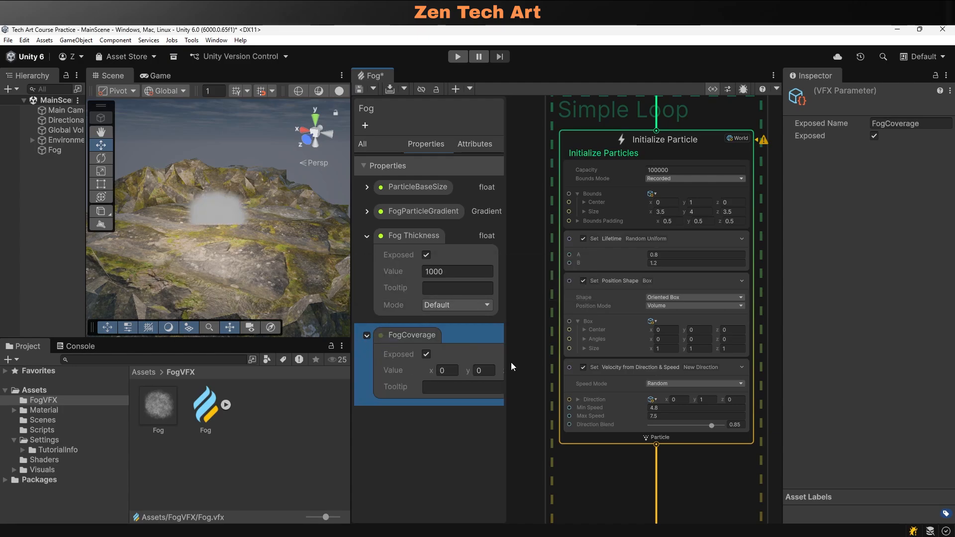
{"action": "left_click_drag", "start_coordinate": [512, 367], "coordinate": [538, 367]}
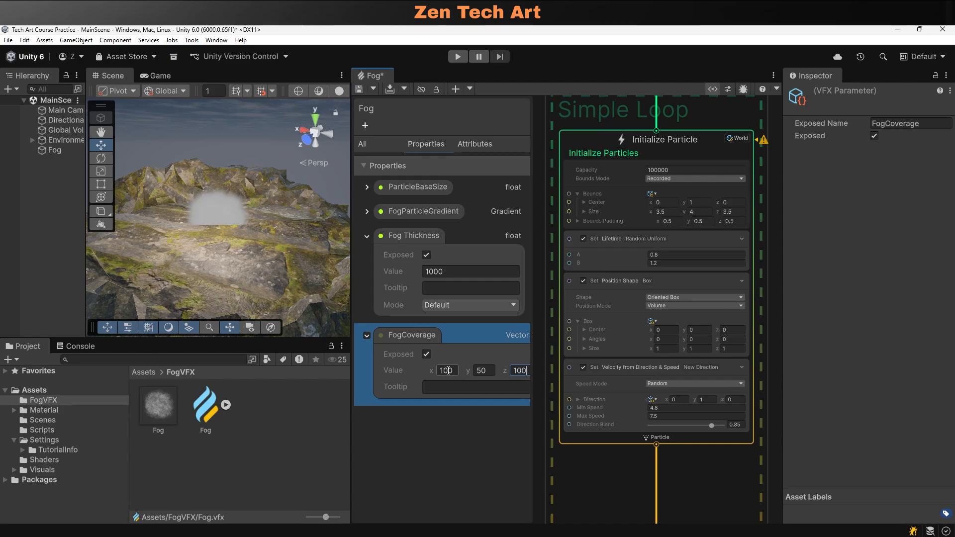
{"action": "middle_click_drag", "start_coordinate": [578, 370], "coordinate": [646, 349]}
{"action": "left_click_drag", "start_coordinate": [412, 335], "coordinate": [571, 330]}
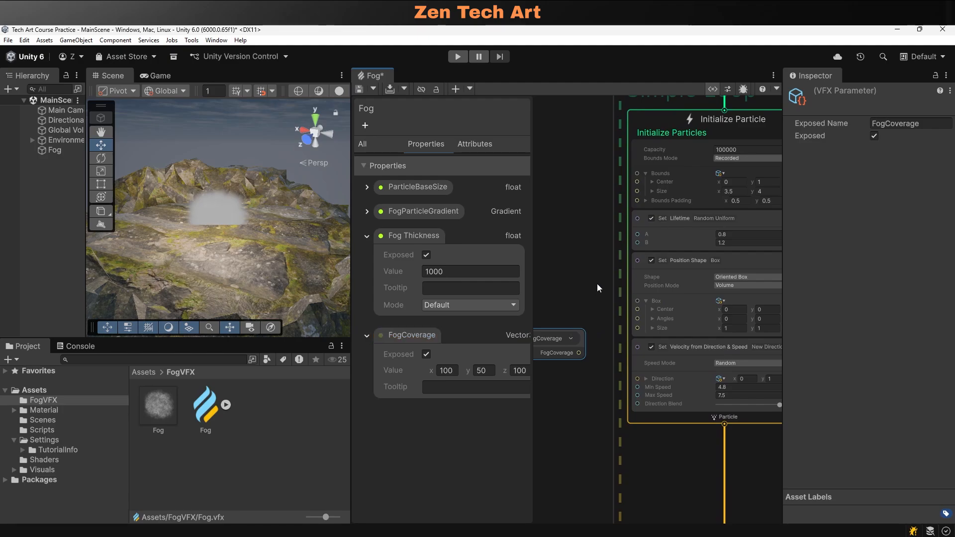
{"action": "left_click_drag", "start_coordinate": [579, 352], "coordinate": [636, 328]}
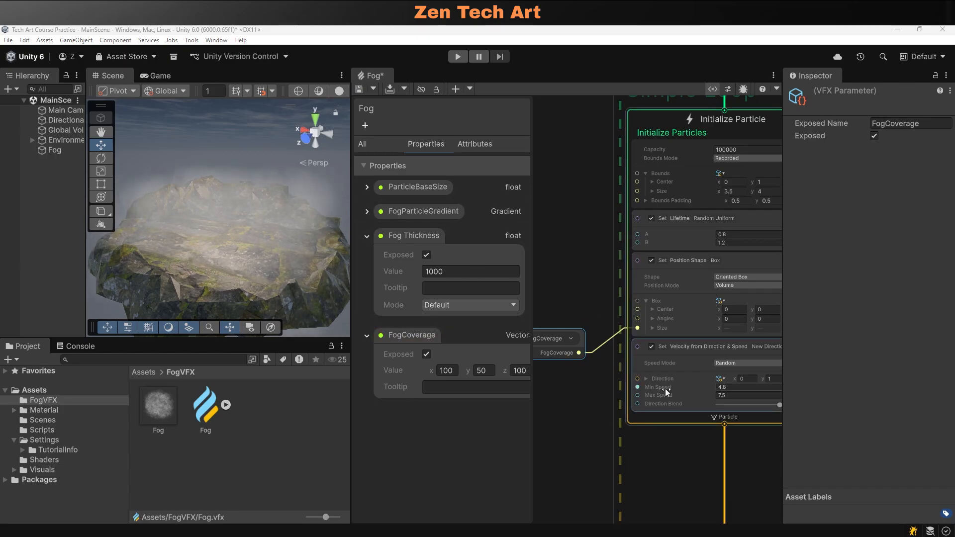
Add a Set Angular Velocity block at the end of the Initialize Particle context
{"action": "scroll", "coordinate": [604, 410], "scroll_direction": "down", "scroll_amount": 3}
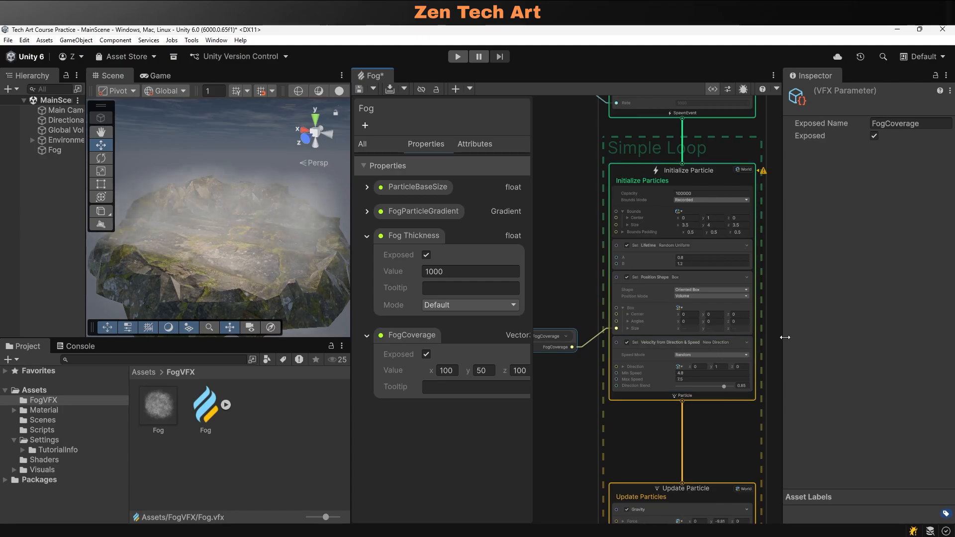
{"action": "left_click_drag", "start_coordinate": [785, 338], "coordinate": [836, 338]}
{"action": "scroll", "coordinate": [792, 359], "scroll_direction": "up", "scroll_amount": 3}
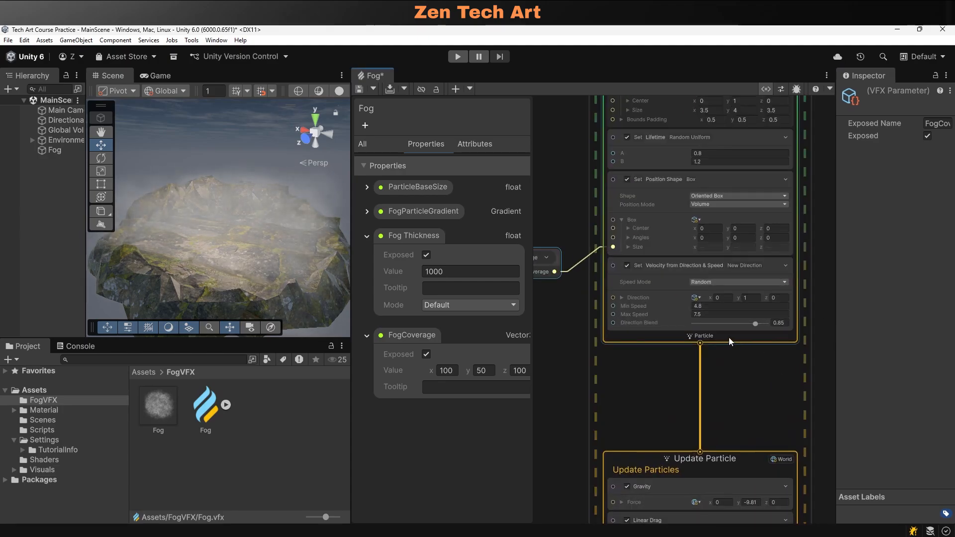
{"action": "left_click", "coordinate": [729, 337]}
{"action": "key", "text": "space"}
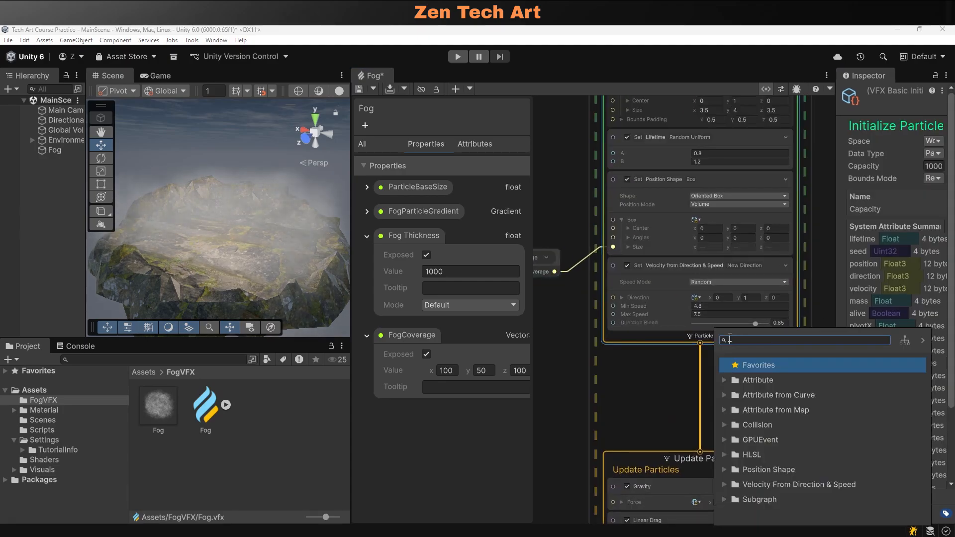
{"action": "type", "text": "set ang"}
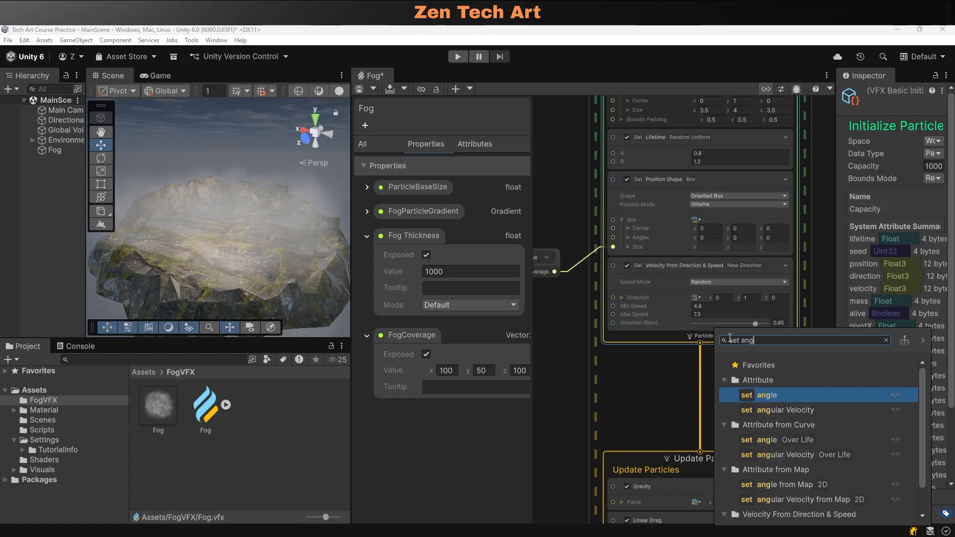
{"action": "left_click", "coordinate": [764, 411]}
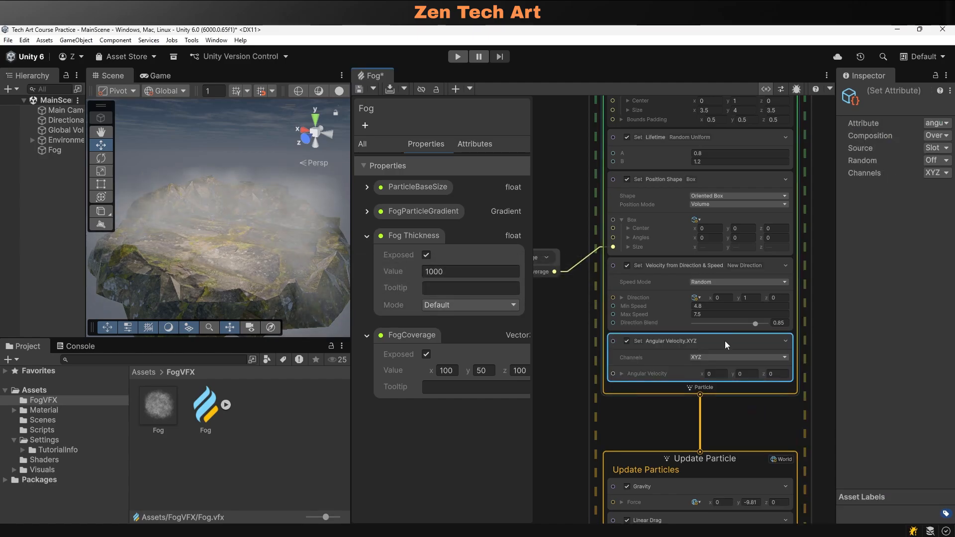
Set the Random mode of the Set Angular Velocity block to Per Component
{"action": "left_click_drag", "start_coordinate": [836, 262], "coordinate": [802, 260]}
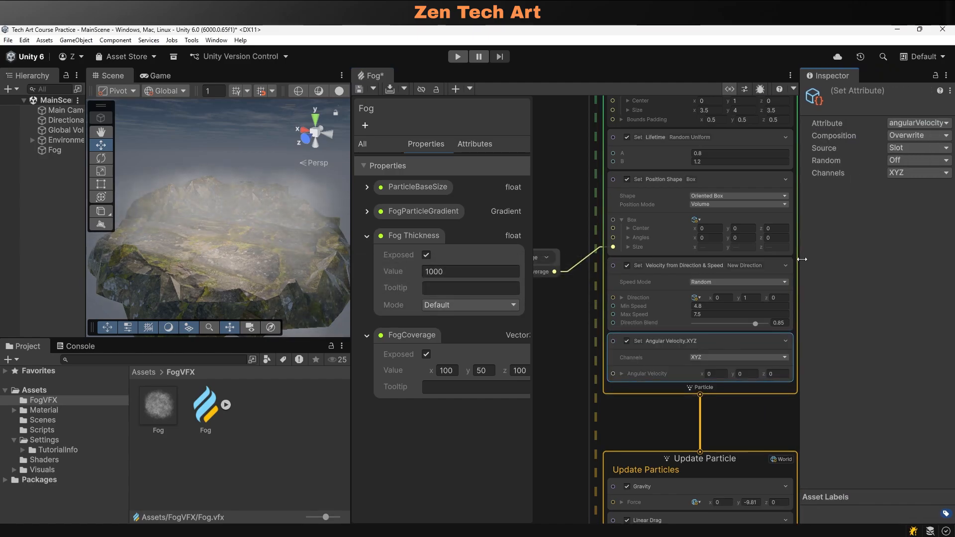
{"action": "left_click", "coordinate": [714, 270]}
{"action": "left_click", "coordinate": [717, 340]}
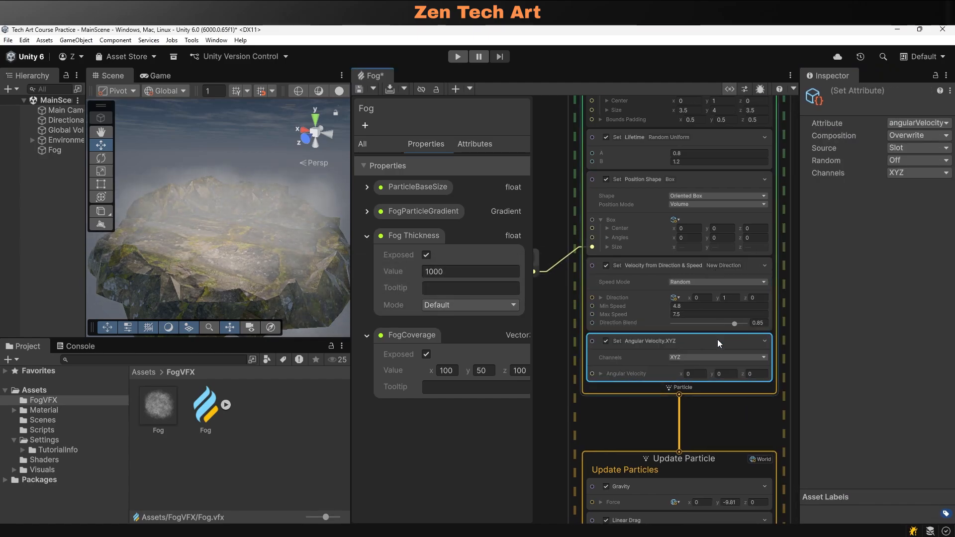
{"action": "left_click", "coordinate": [909, 163]}
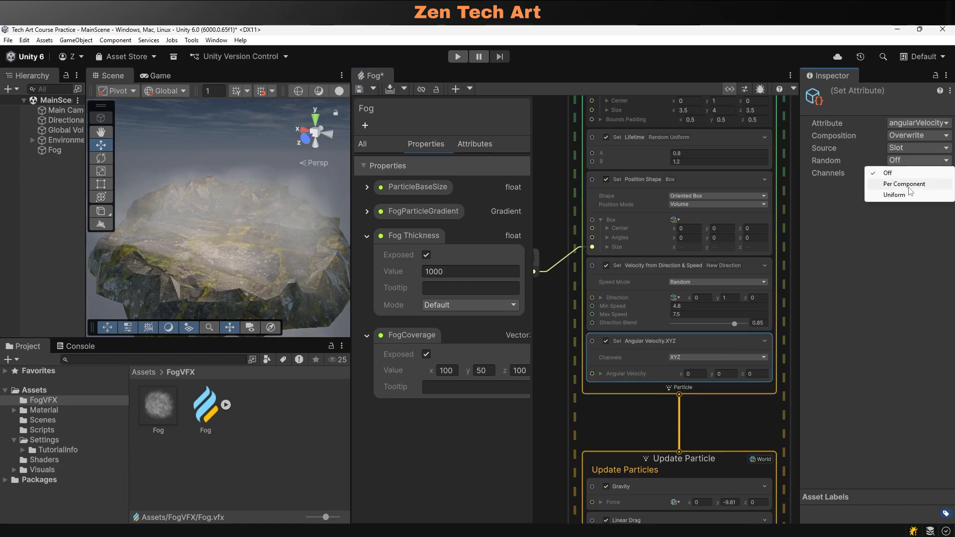
{"action": "left_click", "coordinate": [904, 184]}
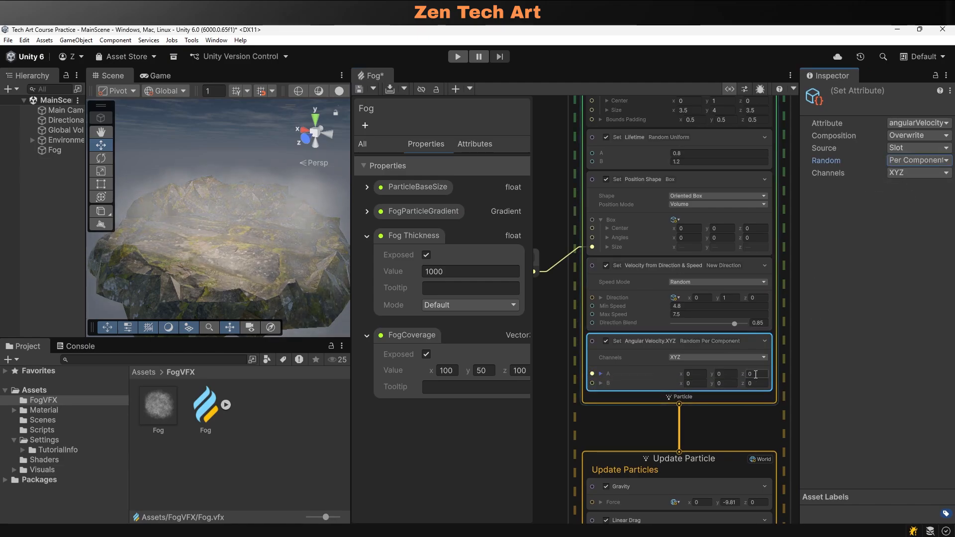
Set the angular velocity's random Z range to -90 for A and 90 for B
{"action": "type", "text": "-90"}
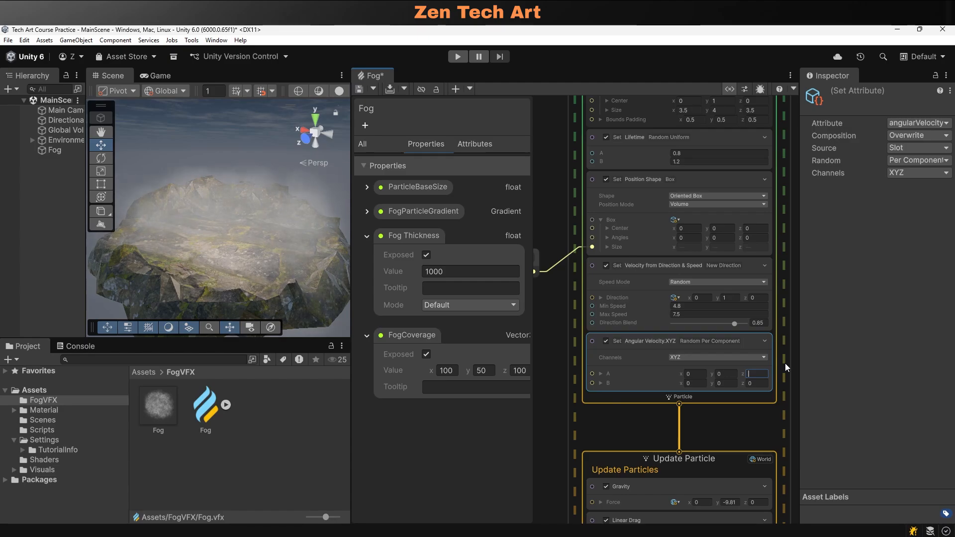
{"action": "key", "text": "Tab"}
{"action": "key", "text": "Tab"}
{"action": "key", "text": "Tab"}
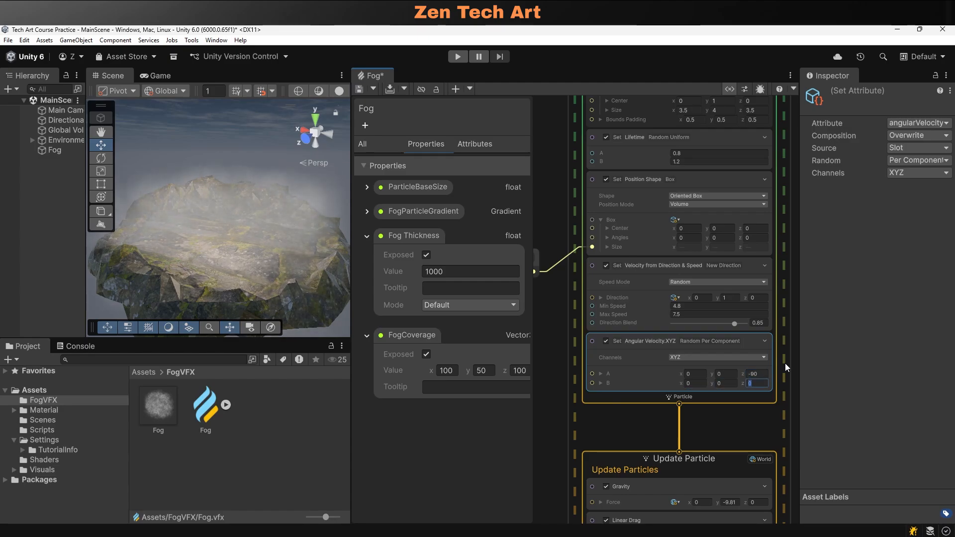
{"action": "type", "text": "90"}
{"action": "key", "text": "Return"}
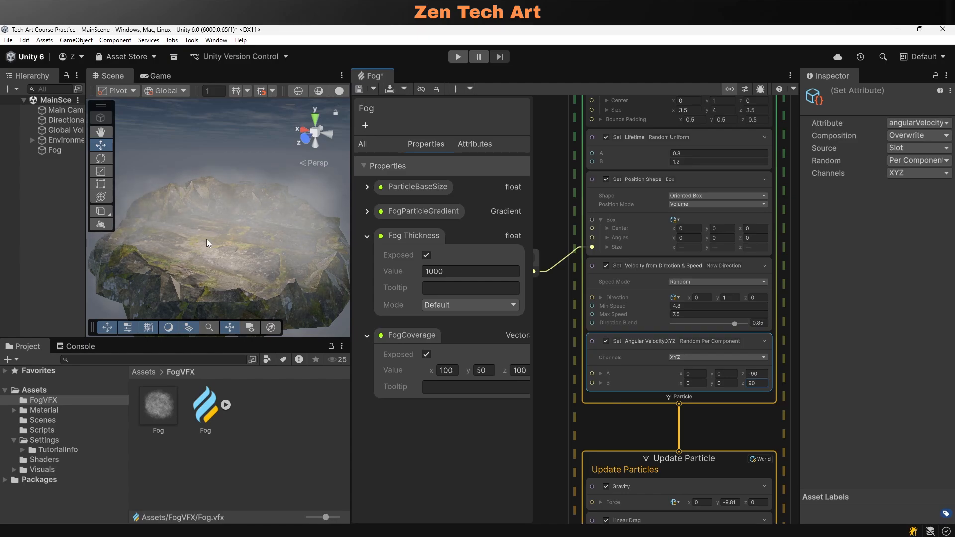
Collapse the Fog Thickness and FogCoverage settings and create an exposed float property named Fog Movespeed
{"action": "left_click", "coordinate": [367, 235]}
{"action": "left_click", "coordinate": [368, 260]}
{"action": "middle_click_drag", "start_coordinate": [592, 309], "coordinate": [627, 304]}
{"action": "scroll", "coordinate": [612, 304], "scroll_direction": "down", "scroll_amount": 1}
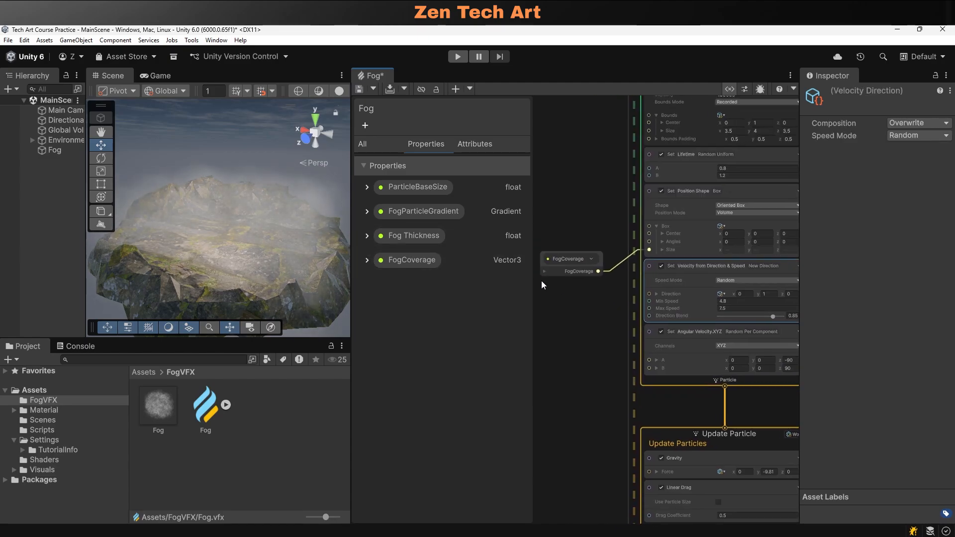
{"action": "left_click", "coordinate": [366, 125]}
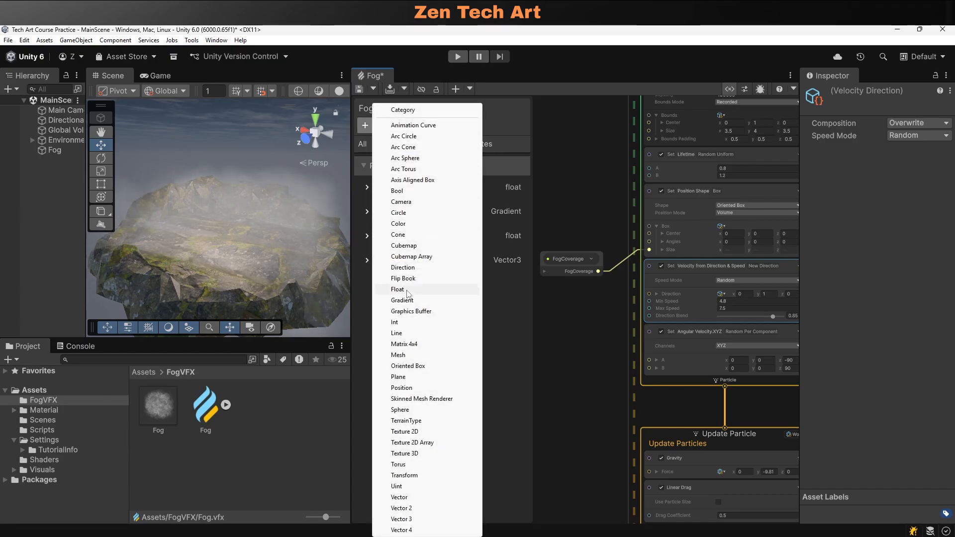
{"action": "left_click", "coordinate": [406, 291]}
{"action": "type", "text": "Fog Movespeed"}
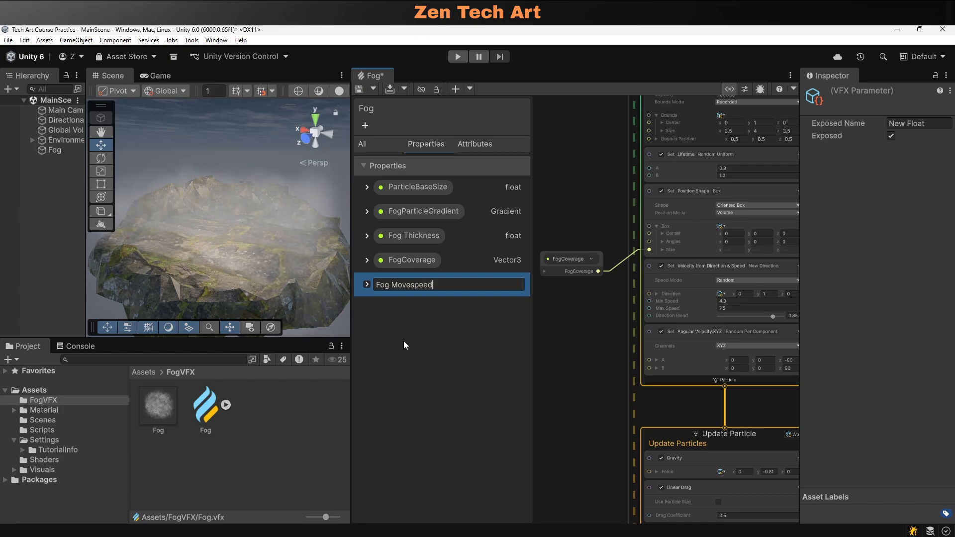
{"action": "key", "text": "Return"}
Set Fog Movespeed to 1.2 and connect it to the Max Speed input of the Velocity from Direction & Speed block
{"action": "left_click_drag", "start_coordinate": [417, 284], "coordinate": [563, 288]}
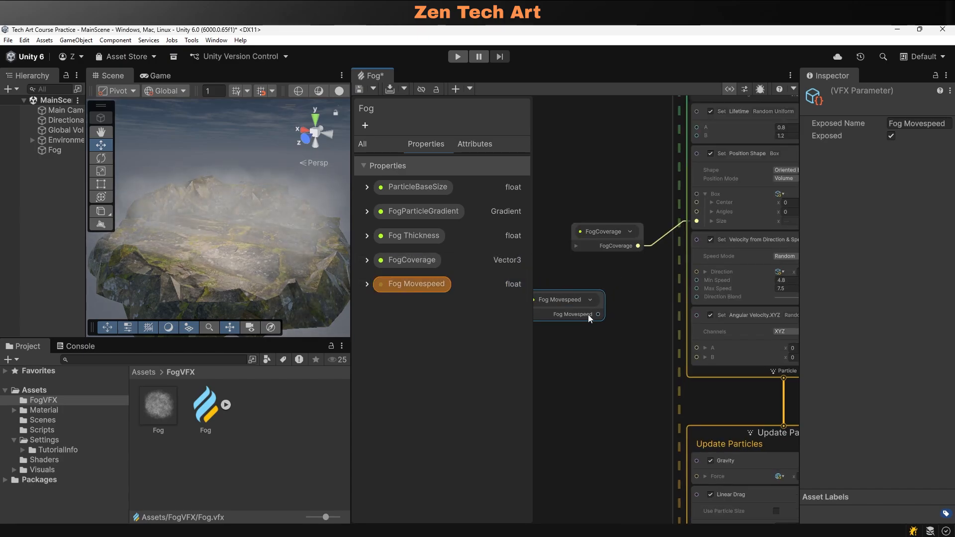
{"action": "left_click", "coordinate": [366, 284]}
{"action": "left_click", "coordinate": [438, 317]}
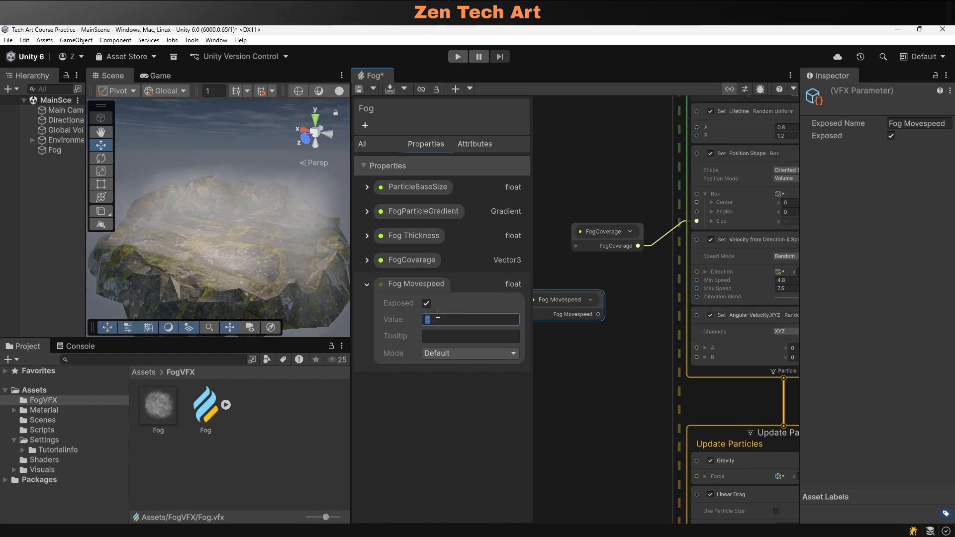
{"action": "type", "text": "1.2"}
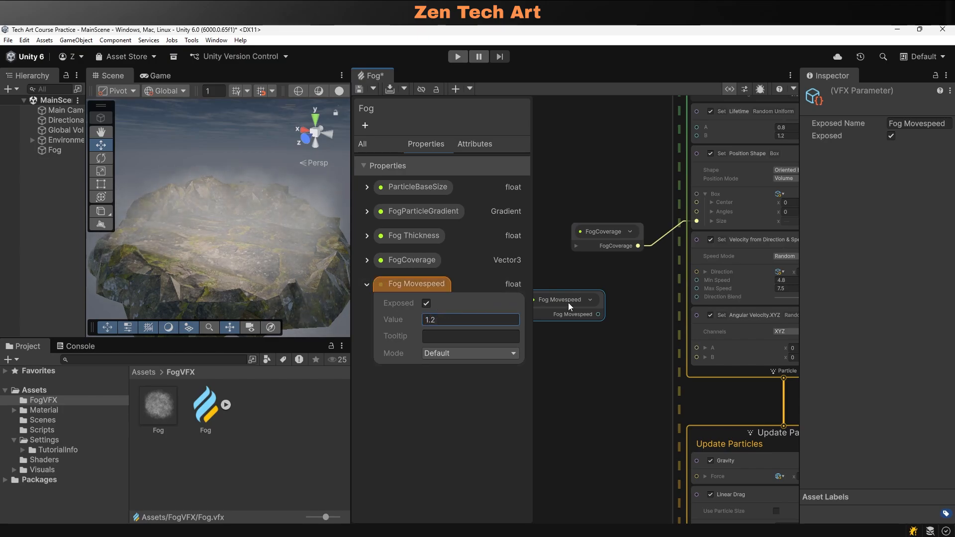
{"action": "left_click_drag", "start_coordinate": [597, 317], "coordinate": [696, 288]}
Add a Multiply operator fed by Fog Movespeed and connect its output to the velocity block's Min Speed input
{"action": "left_click_drag", "start_coordinate": [578, 297], "coordinate": [617, 269]}
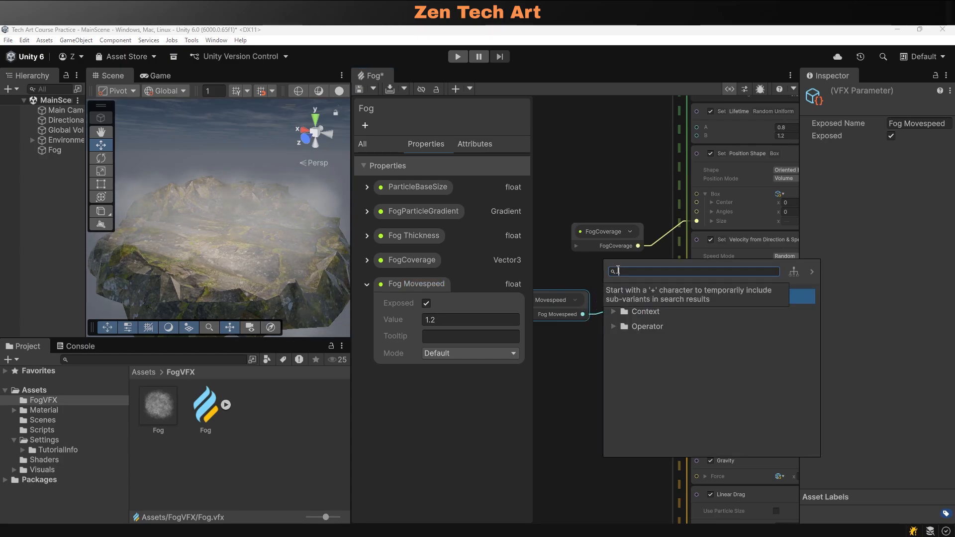
{"action": "type", "text": "mu"}
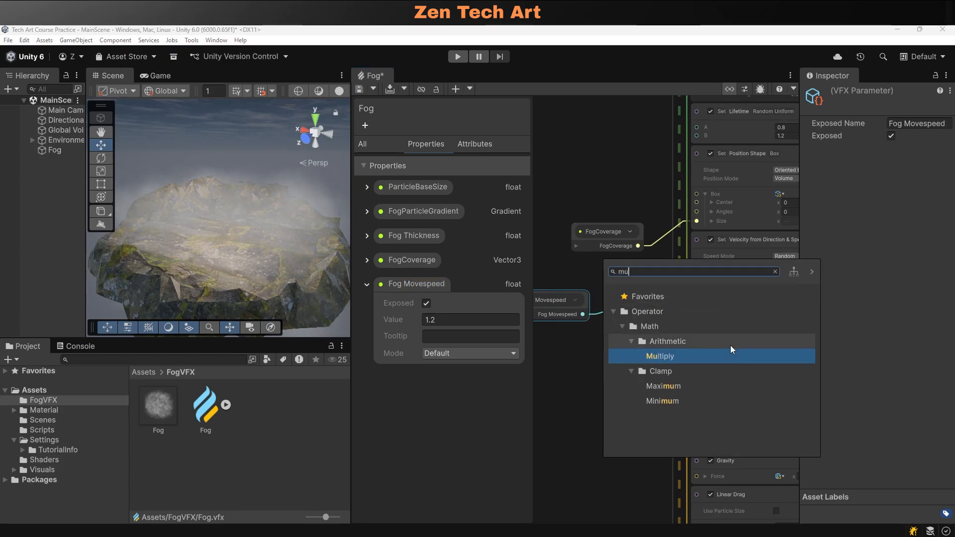
{"action": "left_click", "coordinate": [695, 362]}
{"action": "left_click", "coordinate": [648, 295]}
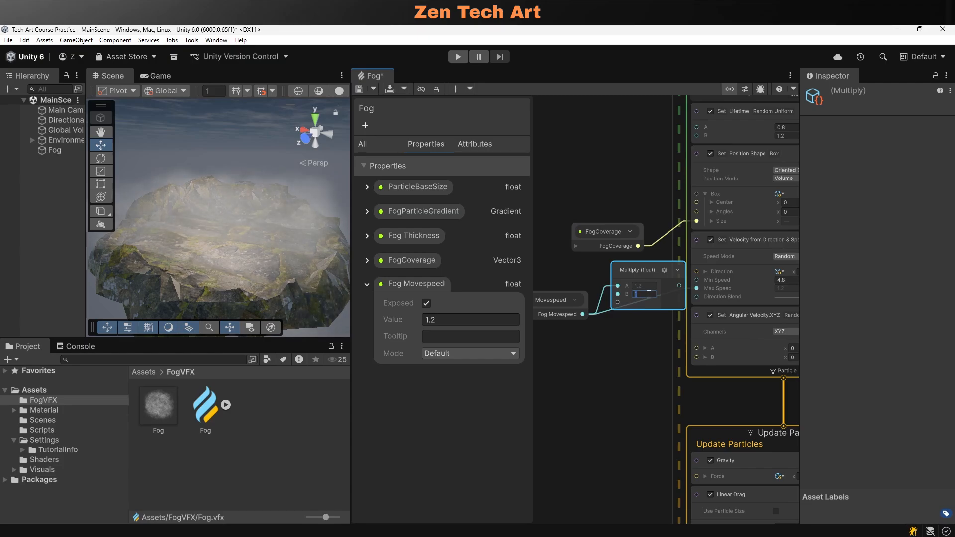
{"action": "left_click_drag", "start_coordinate": [646, 267], "coordinate": [615, 276]}
{"action": "double_click", "coordinate": [622, 274]}
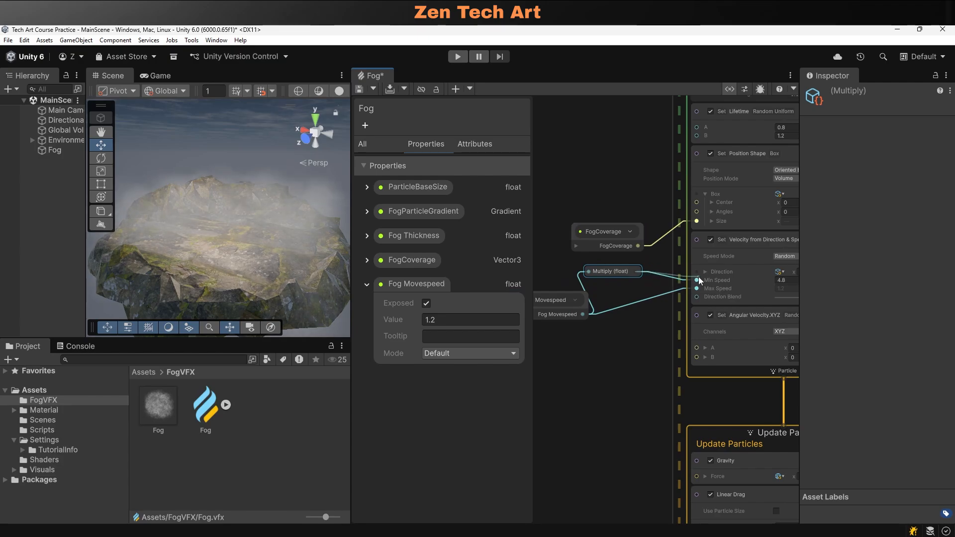
{"action": "left_click_drag", "start_coordinate": [612, 267], "coordinate": [619, 268]}
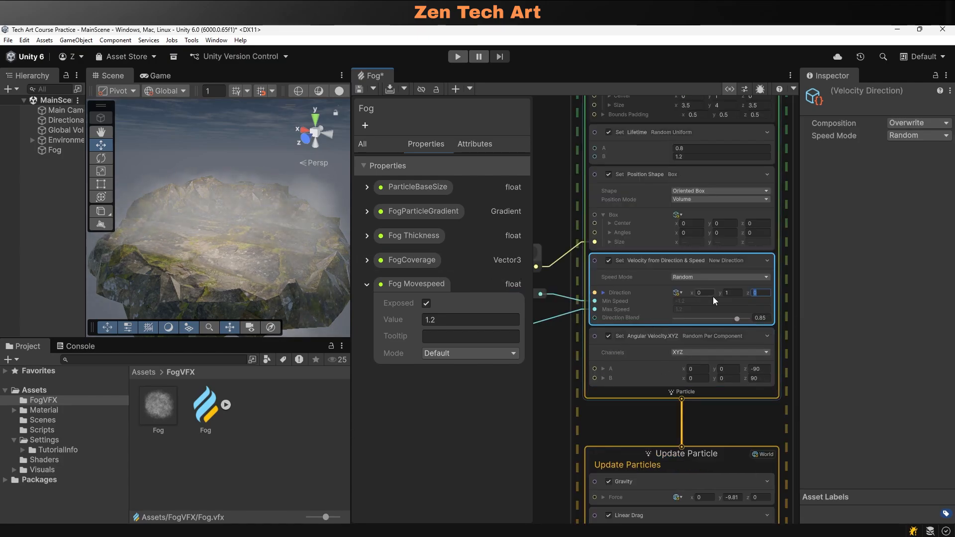
Set the Direction of the Velocity from Direction & Speed block to X 0, Y 1, Z 1
{"action": "left_click", "coordinate": [726, 293]}
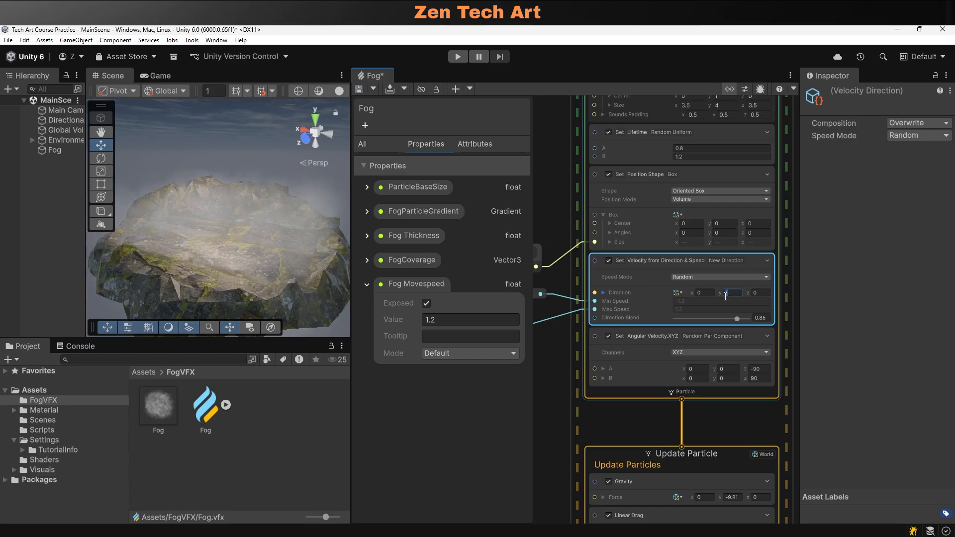
{"action": "key", "text": "Tab"}
{"action": "type", "text": "1"}
{"action": "left_click_drag", "start_coordinate": [311, 265], "coordinate": [292, 206], "text": "alt"}
{"action": "scroll", "coordinate": [258, 248], "scroll_direction": "up", "scroll_amount": 3}
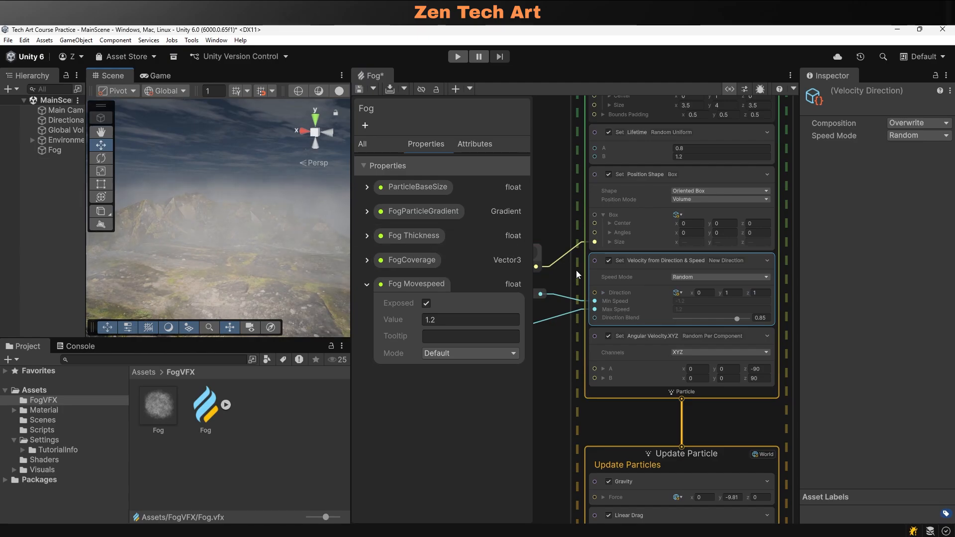
{"action": "left_click", "coordinate": [558, 193]}
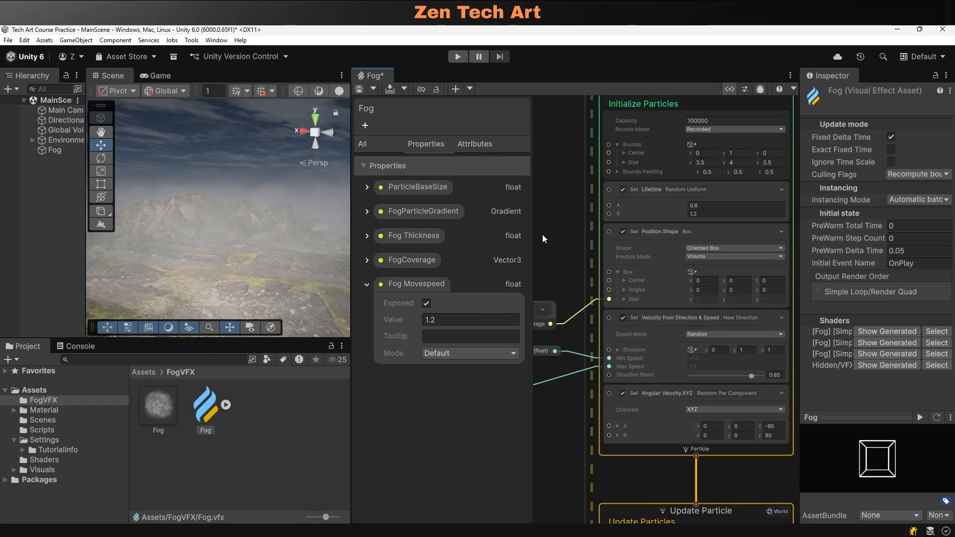
Set the Set Lifetime block's random range to 2 for A and 3 for B
{"action": "left_click", "coordinate": [632, 202]}
{"action": "left_click", "coordinate": [705, 205]}
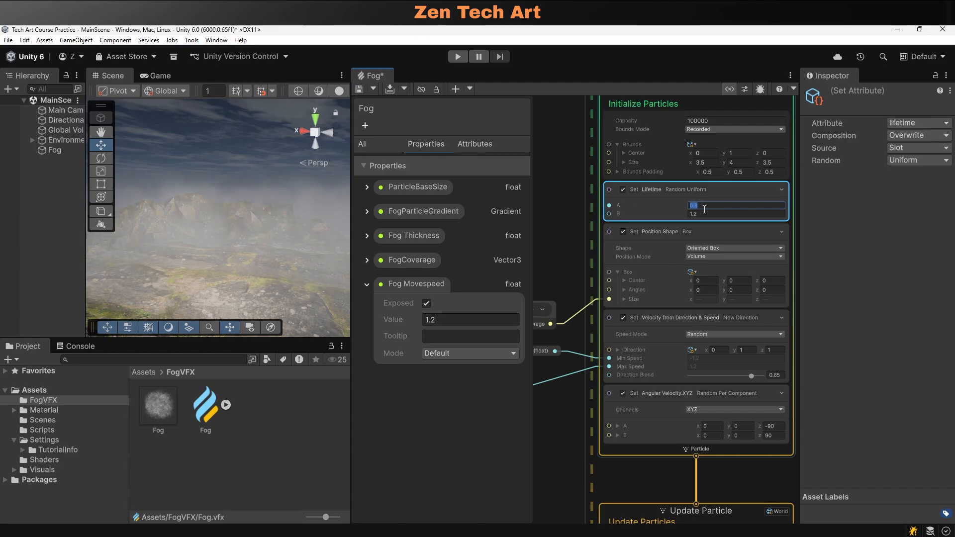
{"action": "type", "text": "2"}
{"action": "key", "text": "Tab"}
{"action": "type", "text": "3"}
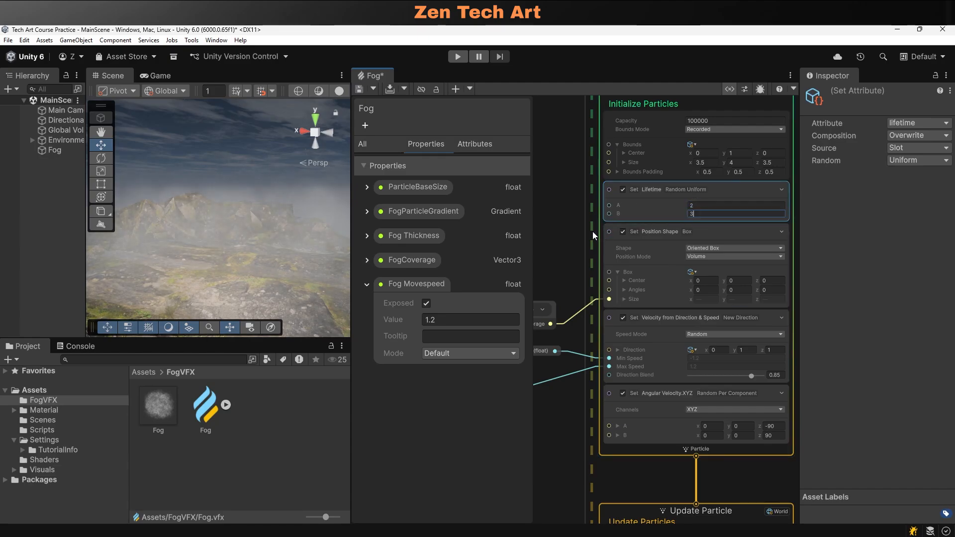
{"action": "left_click", "coordinate": [552, 251]}
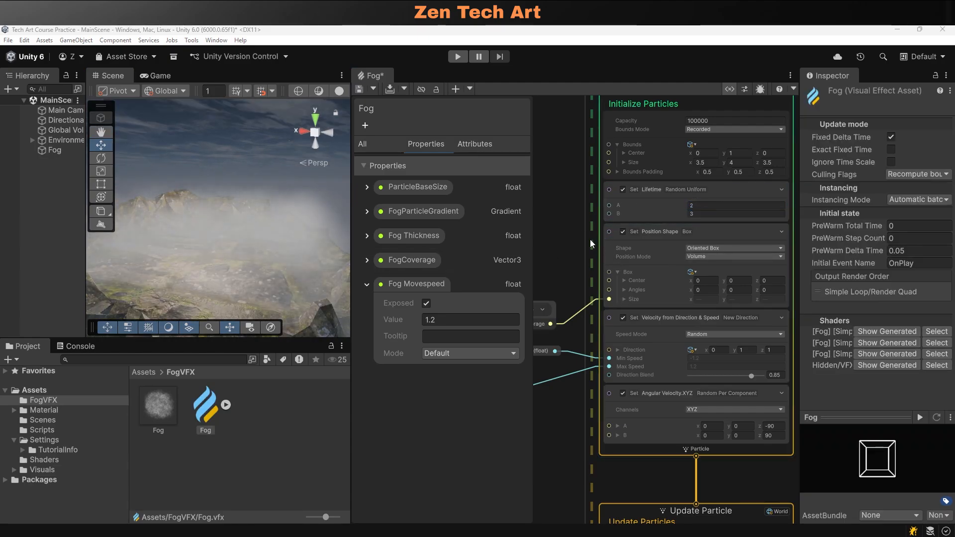
Delete the Gravity and Linear Drag blocks from the Update Particle context
{"action": "scroll", "coordinate": [564, 287], "scroll_direction": "down", "scroll_amount": 5}
{"action": "scroll", "coordinate": [647, 334], "scroll_direction": "up", "scroll_amount": 4}
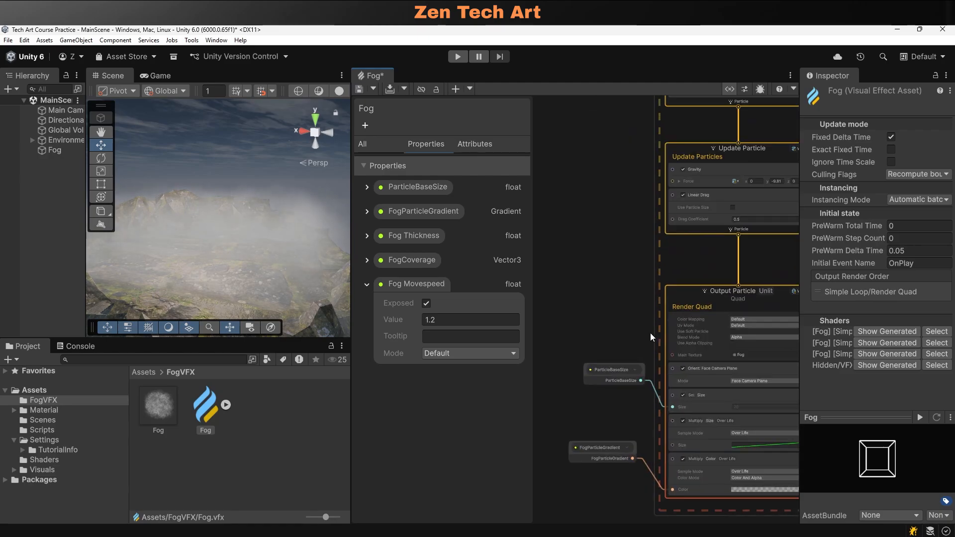
{"action": "middle_click_drag", "start_coordinate": [613, 268], "coordinate": [582, 316]}
{"action": "scroll", "coordinate": [651, 217], "scroll_direction": "up", "scroll_amount": 2}
{"action": "left_click", "coordinate": [655, 219]}
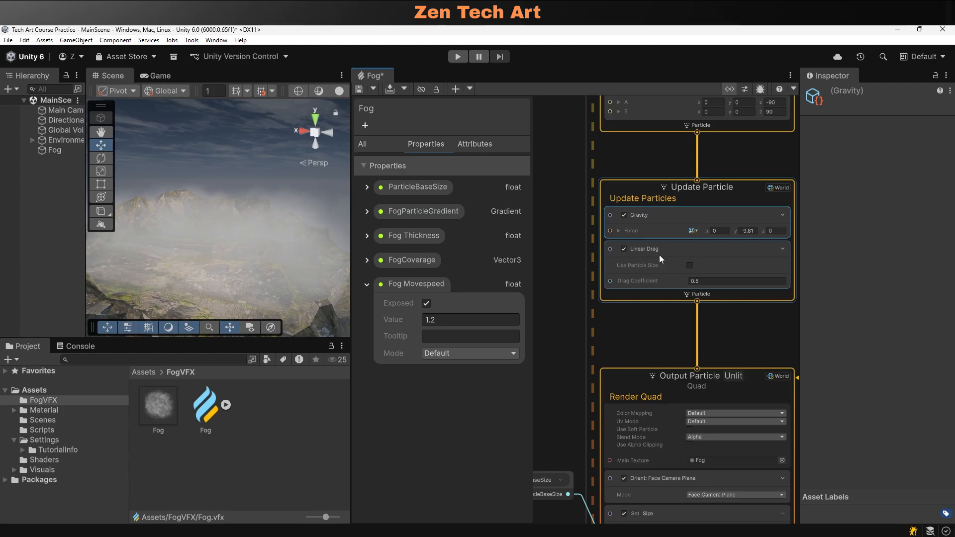
{"action": "key", "text": "Delete"}
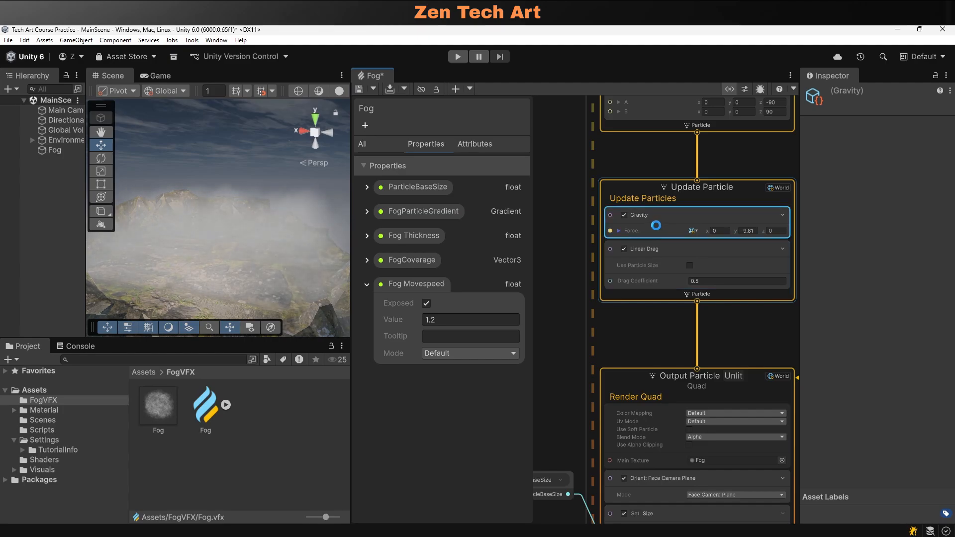
{"action": "left_click", "coordinate": [657, 219]}
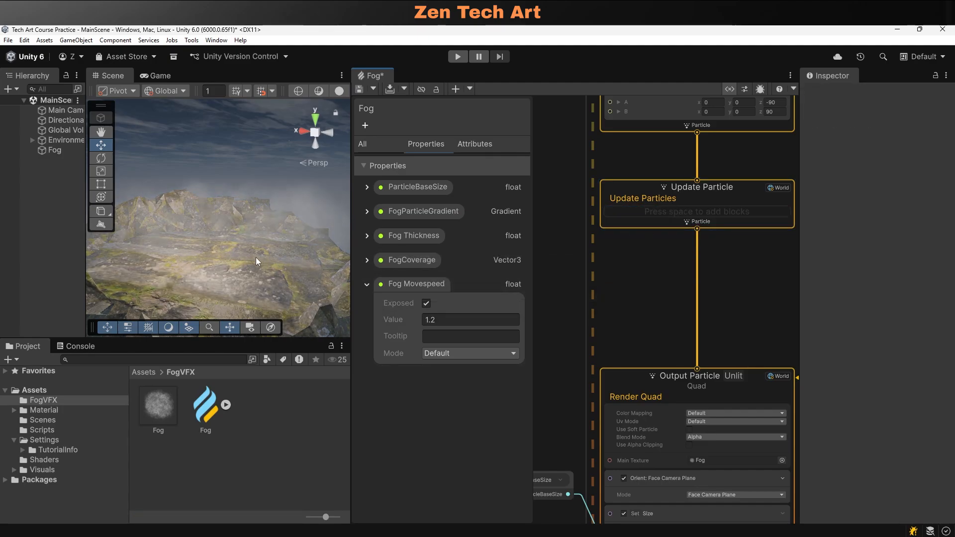
Enable Use Soft Particle in the Output Particle Unlit Quad context
{"action": "mouse_move", "coordinate": [243, 234]}
{"action": "left_mouse_down", "text": "alt"}
{"action": "mouse_move", "coordinate": [254, 239]}
{"action": "mouse_move", "coordinate": [240, 219]}
{"action": "mouse_move", "coordinate": [226, 257]}
{"action": "mouse_move", "coordinate": [238, 219]}
{"action": "left_mouse_up", "text": "alt"}
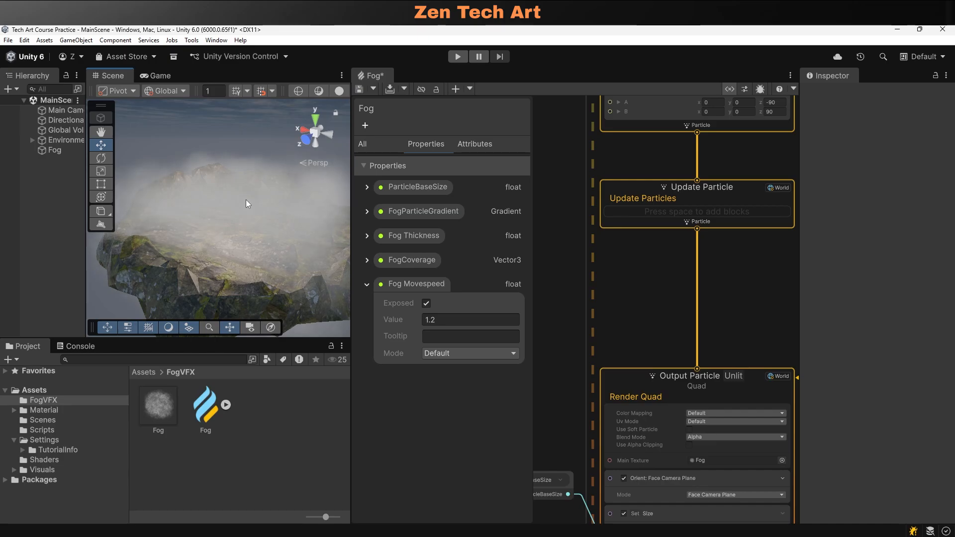
{"action": "middle_click_drag", "start_coordinate": [647, 476], "coordinate": [638, 336]}
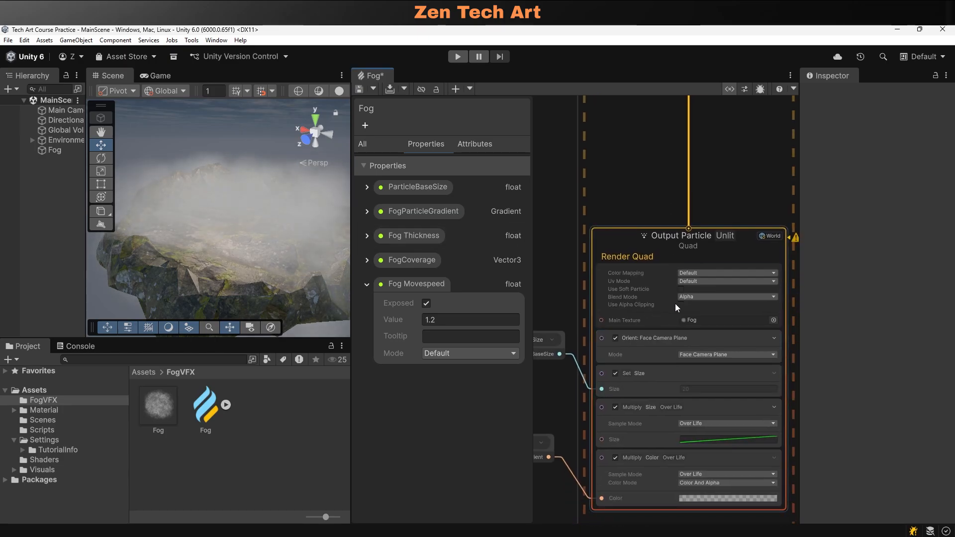
{"action": "left_click", "coordinate": [681, 290]}
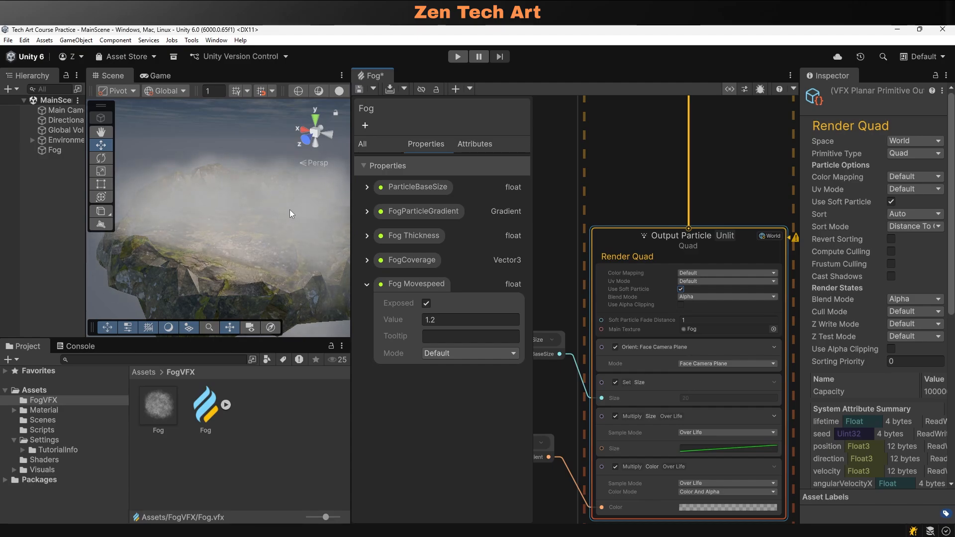
Remove the spaces from two exposed property names, renaming them FogThickness and FogMovespeed
{"action": "double_click", "coordinate": [411, 234]}
{"action": "left_click", "coordinate": [393, 237]}
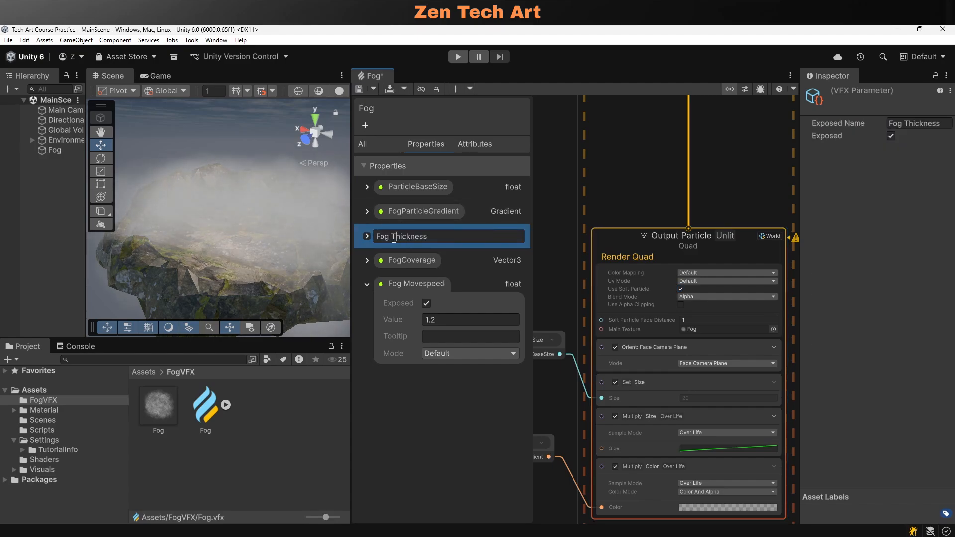
{"action": "key", "text": "BackSpace"}
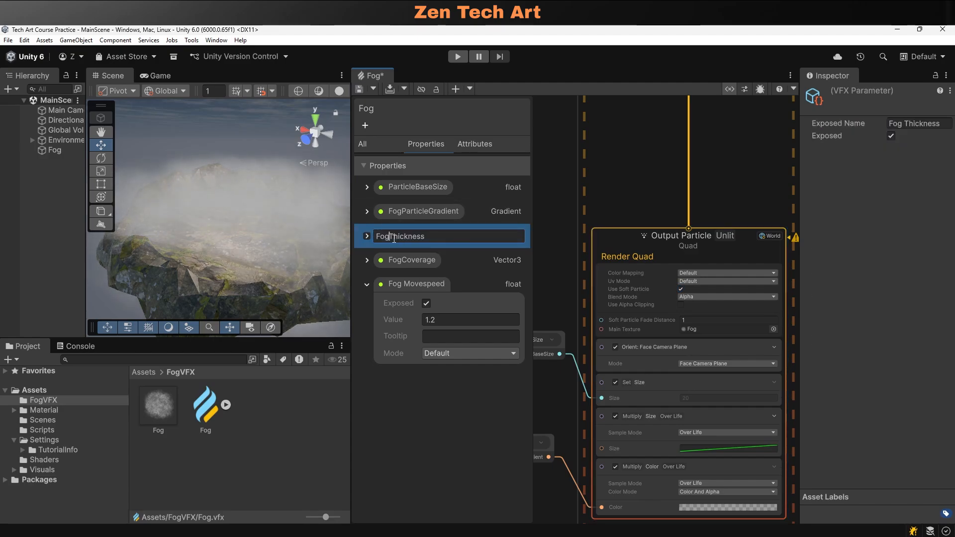
{"action": "double_click", "coordinate": [413, 284]}
{"action": "left_click", "coordinate": [392, 286]}
{"action": "key", "text": "BackSpace"}
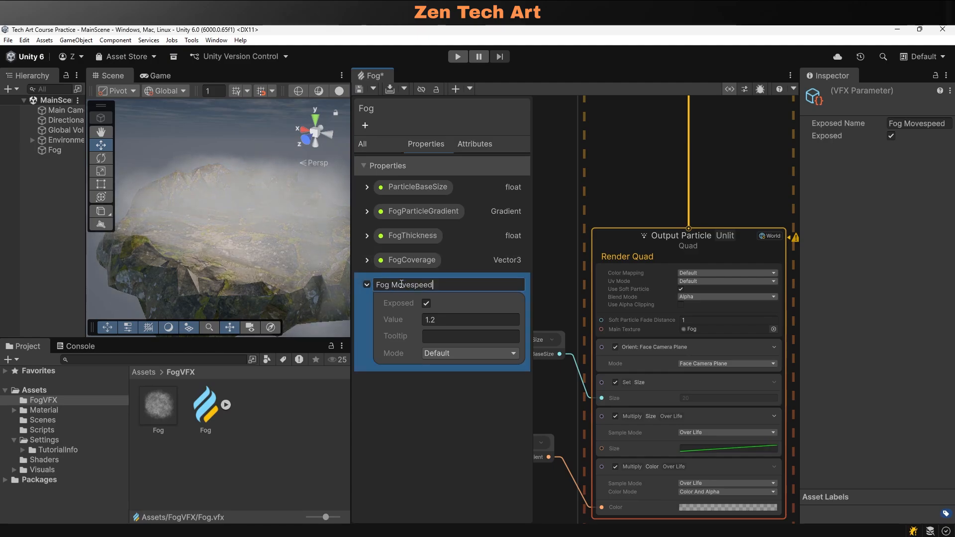
{"action": "key", "text": "Return"}
Dock the Fog graph alongside the Scene and Game views, then show and enlarge the Scene view
{"action": "left_click_drag", "start_coordinate": [367, 74], "coordinate": [202, 73]}
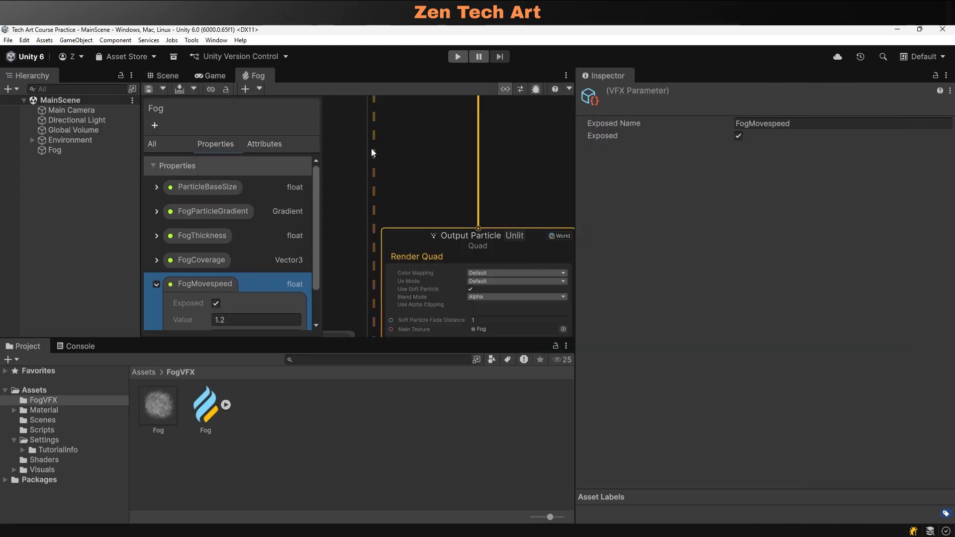
{"action": "left_click", "coordinate": [163, 75]}
{"action": "left_click_drag", "start_coordinate": [577, 181], "coordinate": [655, 181]}
{"action": "left_click_drag", "start_coordinate": [445, 340], "coordinate": [445, 370]}
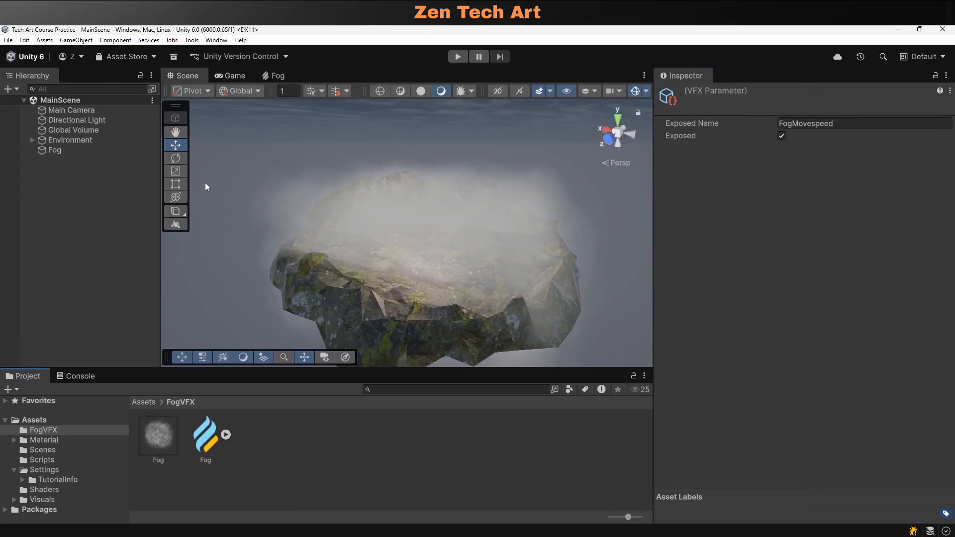
Select and frame the Fog object and set the middle alpha key of its FogParticleGradient to 11
{"action": "left_click", "coordinate": [55, 150]}
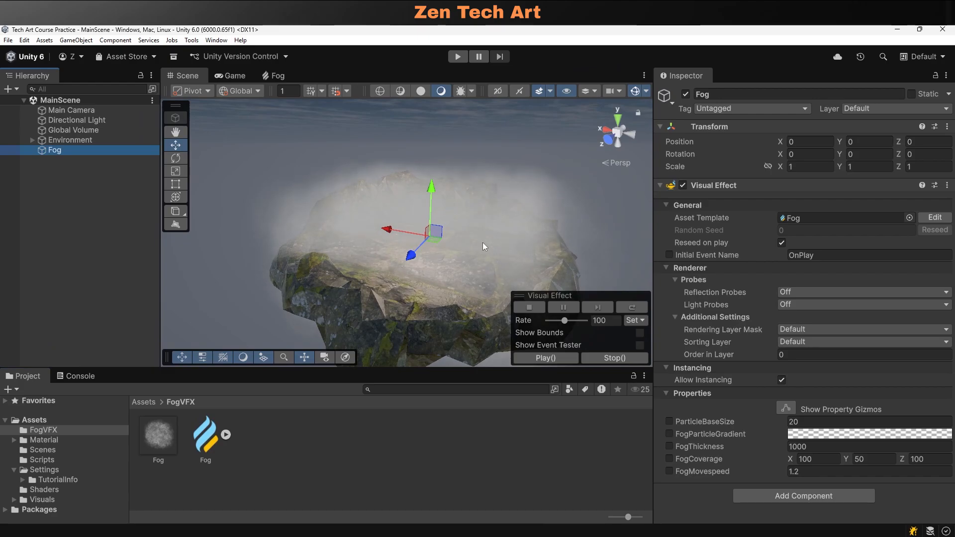
{"action": "key", "text": "f"}
{"action": "middle_click_drag", "start_coordinate": [466, 249], "coordinate": [431, 235]}
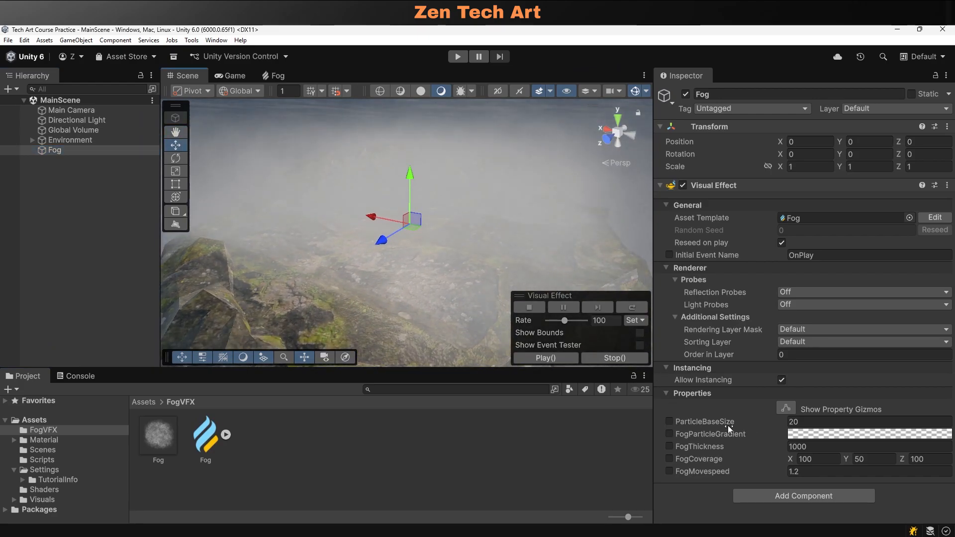
{"action": "left_click", "coordinate": [836, 437]}
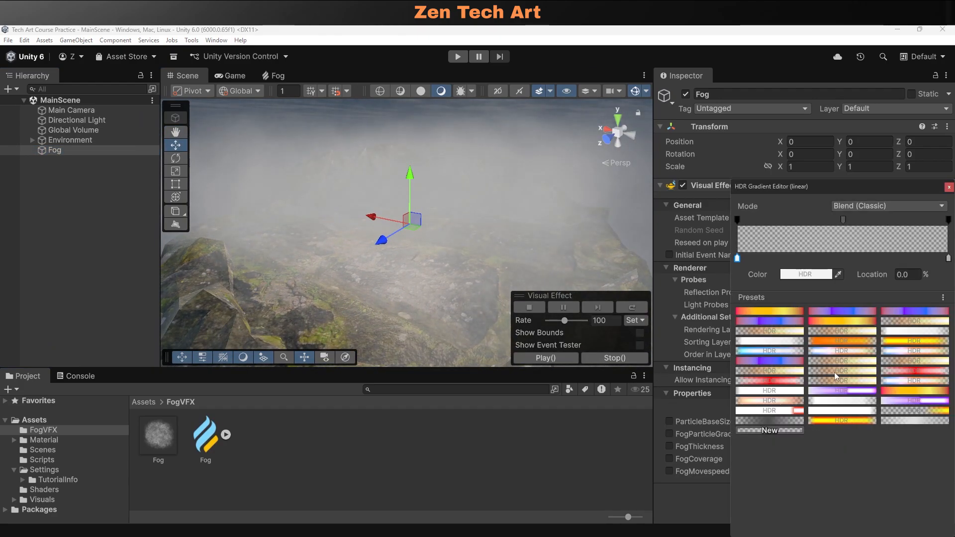
{"action": "left_click", "coordinate": [842, 222]}
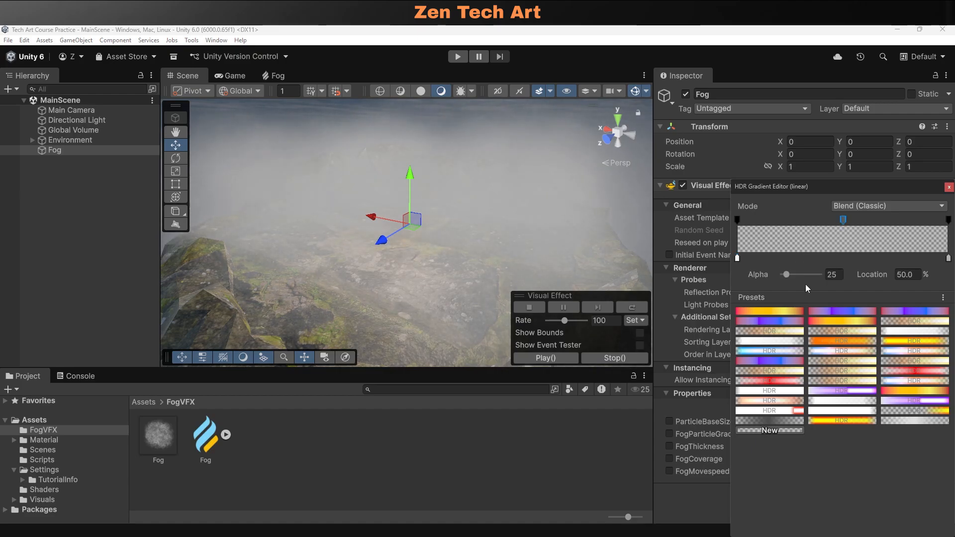
{"action": "left_click_drag", "start_coordinate": [788, 274], "coordinate": [786, 274]}
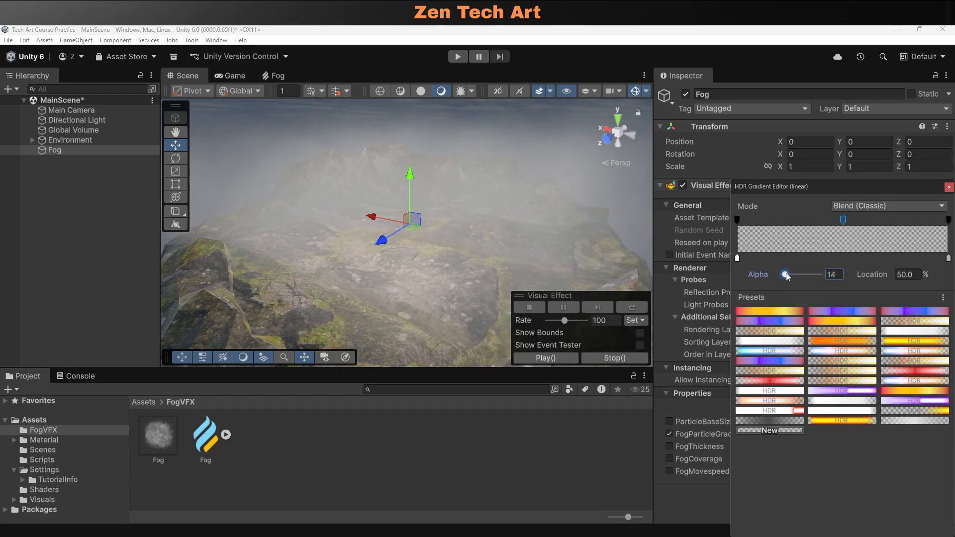
{"action": "left_click_drag", "start_coordinate": [787, 276], "coordinate": [787, 277]}
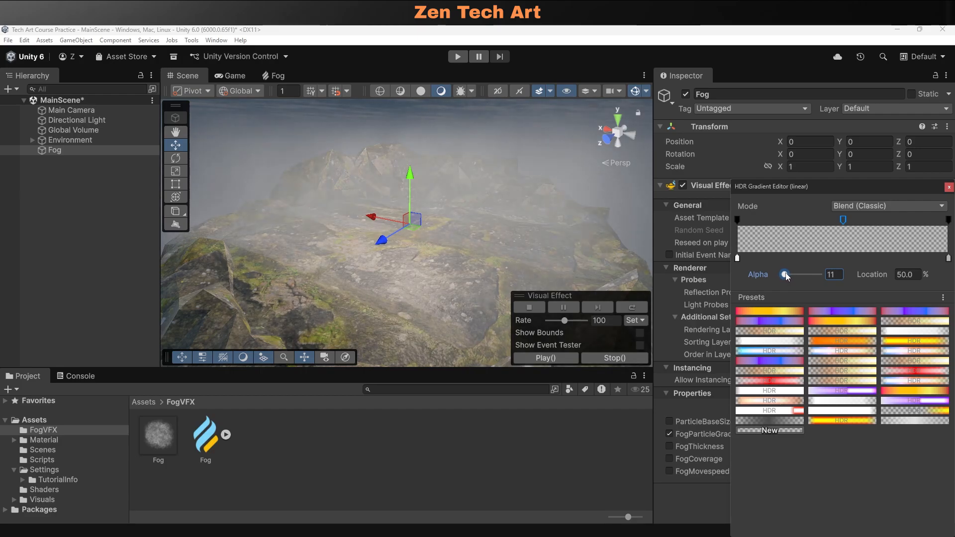
{"action": "left_click", "coordinate": [949, 188]}
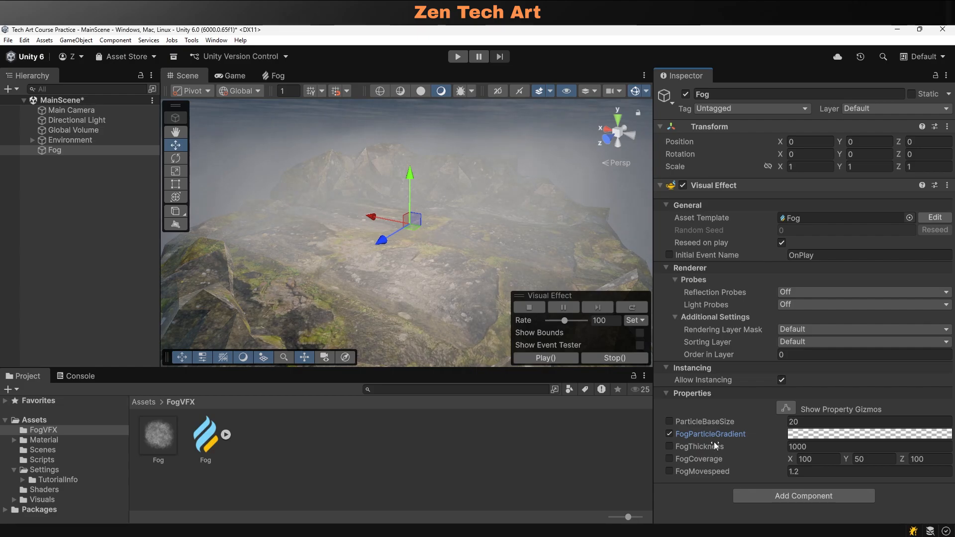
Set the Fog object's FogMovespeed to 4.62 and save the scene
{"action": "left_click_drag", "start_coordinate": [704, 475], "coordinate": [780, 474]}
{"action": "key", "text": "ctrl+s"}
Set the Fog object's FogCoverage Y to 80 and its FogThickness to 1500
{"action": "left_click", "coordinate": [847, 460]}
{"action": "left_click_drag", "start_coordinate": [846, 459], "coordinate": [870, 460]}
{"action": "type", "text": "80"}
{"action": "left_click", "coordinate": [819, 448]}
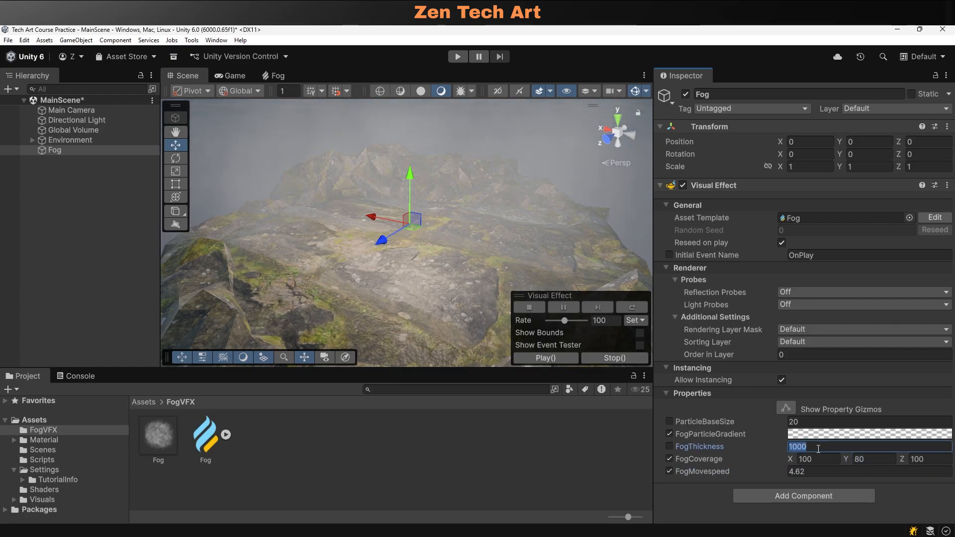
{"action": "type", "text": "1500"}
{"action": "key", "text": "Return"}
Examine the fog over the rocky terrain from far, near and low viewing angles
{"action": "right_click_drag", "start_coordinate": [529, 214], "coordinate": [372, 208]}
{"action": "scroll", "coordinate": [372, 208], "scroll_direction": "down", "scroll_amount": 3}
{"action": "middle_click_drag", "start_coordinate": [372, 208], "coordinate": [428, 235]}
{"action": "scroll", "coordinate": [425, 228], "scroll_direction": "down", "scroll_amount": 2}
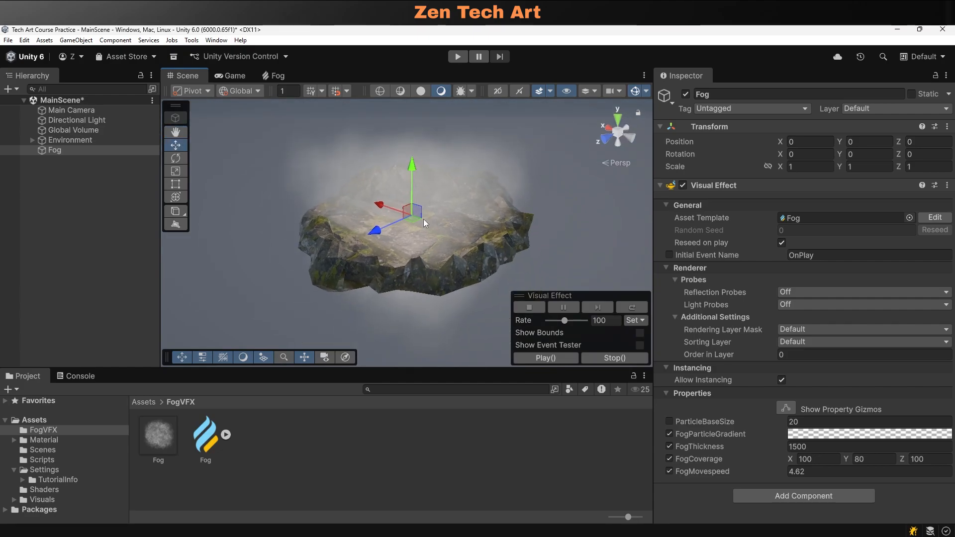
{"action": "scroll", "coordinate": [435, 192], "scroll_direction": "up", "scroll_amount": 5}
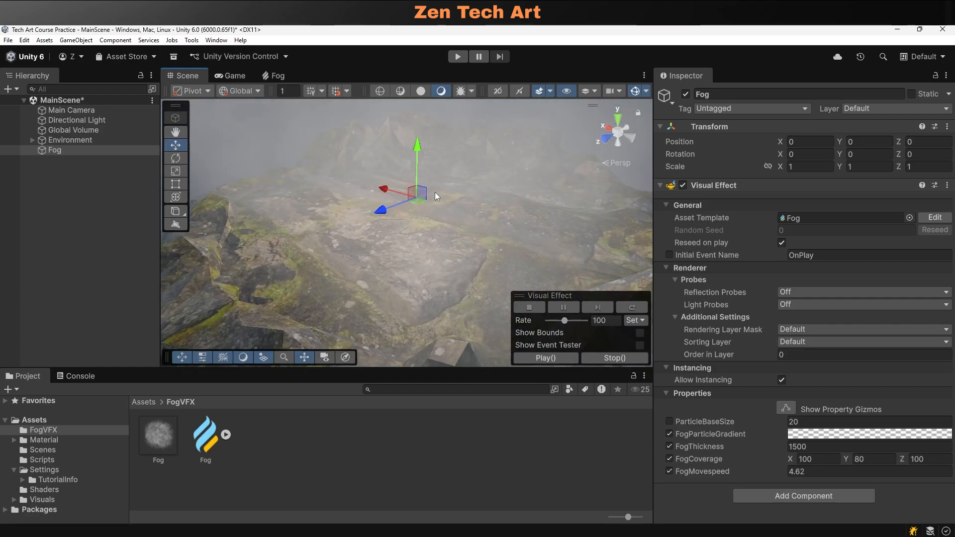
{"action": "right_click_drag", "start_coordinate": [435, 192], "coordinate": [429, 122]}
{"action": "middle_click_drag", "start_coordinate": [428, 122], "coordinate": [420, 190]}
{"action": "right_click_drag", "start_coordinate": [420, 190], "coordinate": [468, 184]}
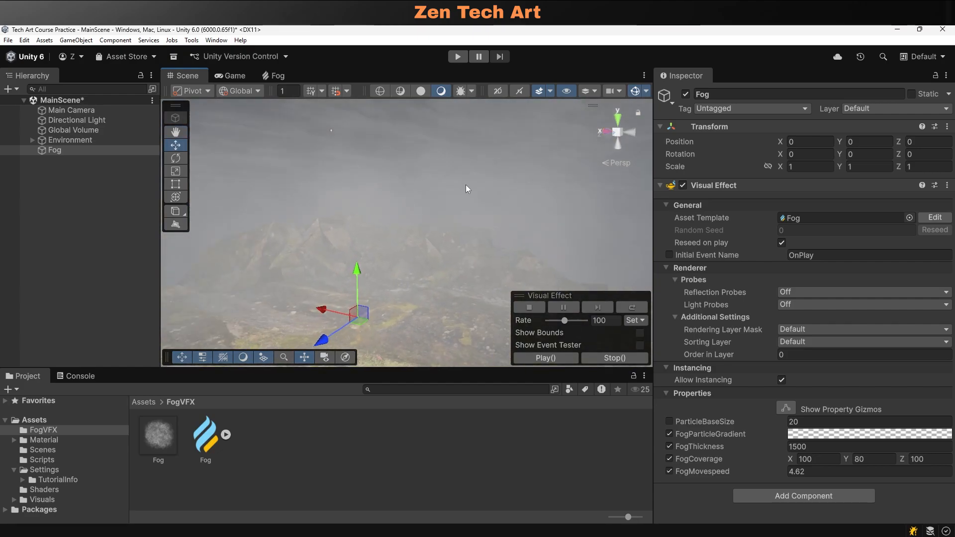
{"action": "scroll", "coordinate": [467, 183], "scroll_direction": "down", "scroll_amount": 2}
{"action": "middle_click_drag", "start_coordinate": [438, 241], "coordinate": [398, 237]}
{"action": "scroll", "coordinate": [398, 237], "scroll_direction": "down", "scroll_amount": 2}
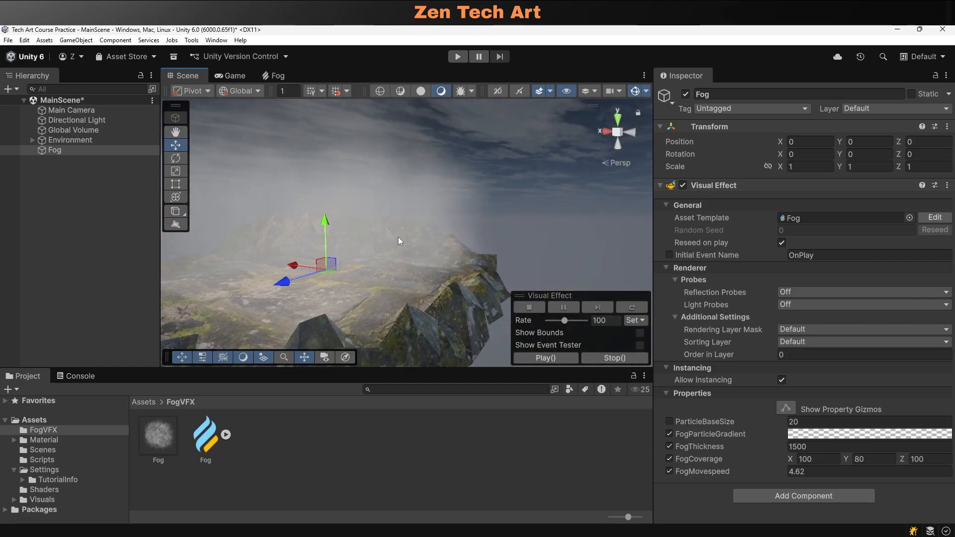